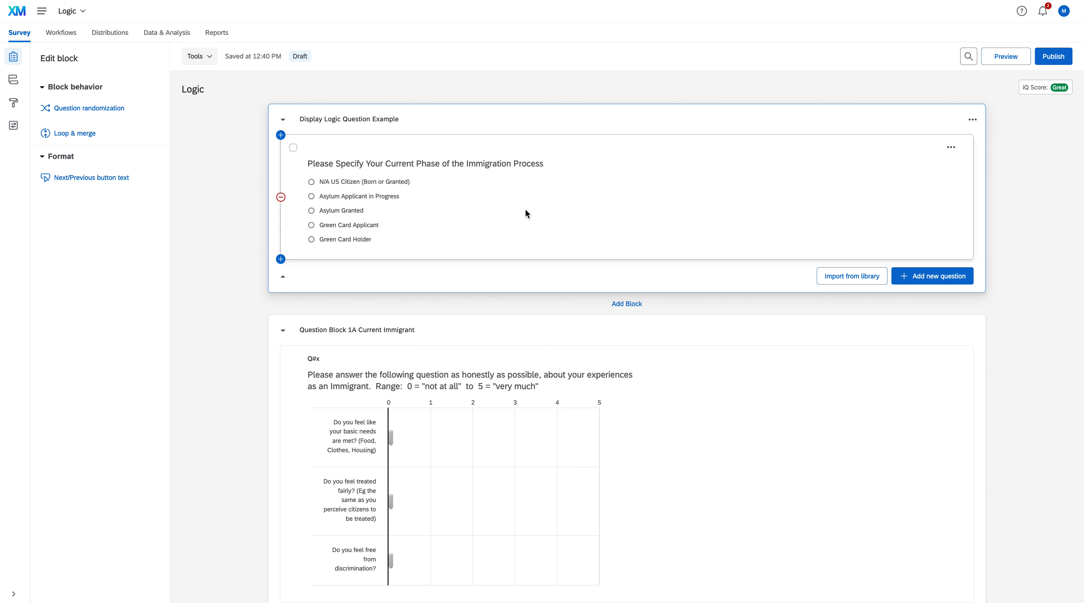
Step: Review the survey's question blocks, from the immigration phase question through the Current Immigrant and US Citizen blocks to Block 4
scroll(506, 262, "down", 1)
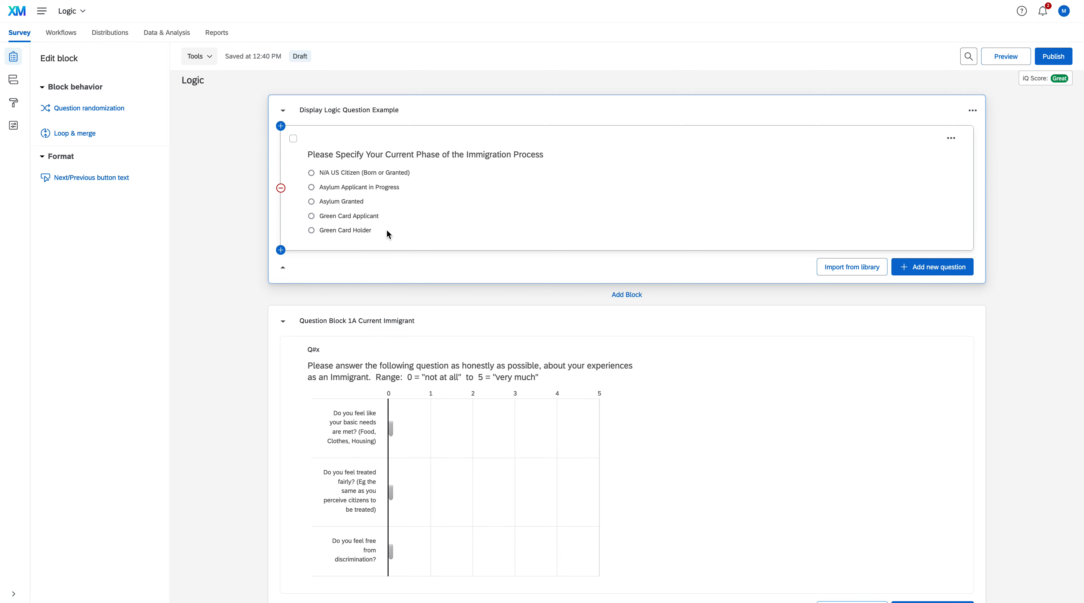
scroll(502, 344, "down", 5)
scroll(503, 346, "down", 10)
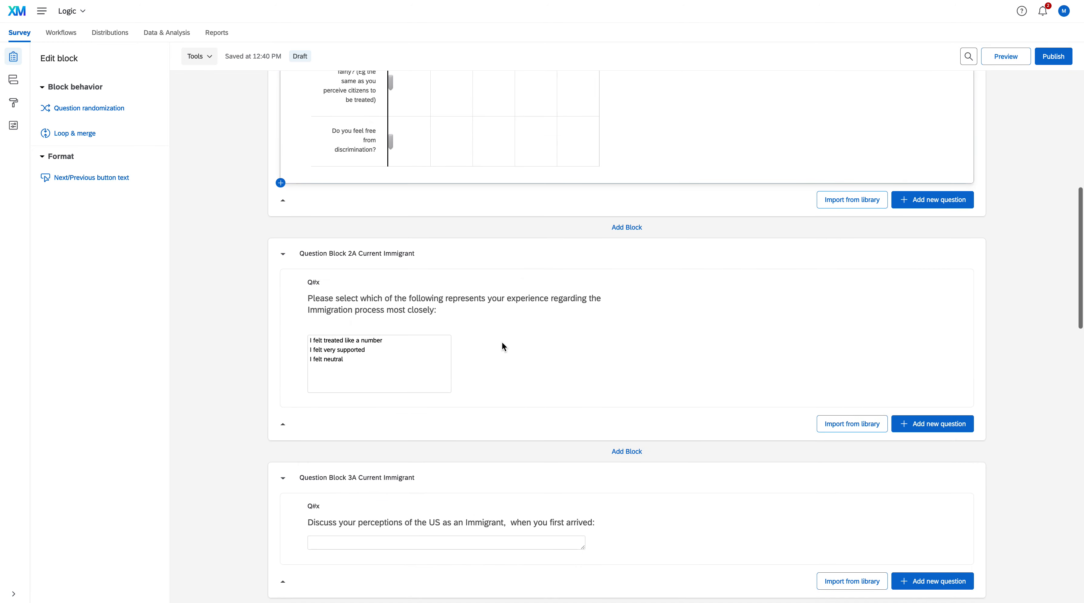
scroll(502, 347, "up", 9)
scroll(502, 345, "up", 2)
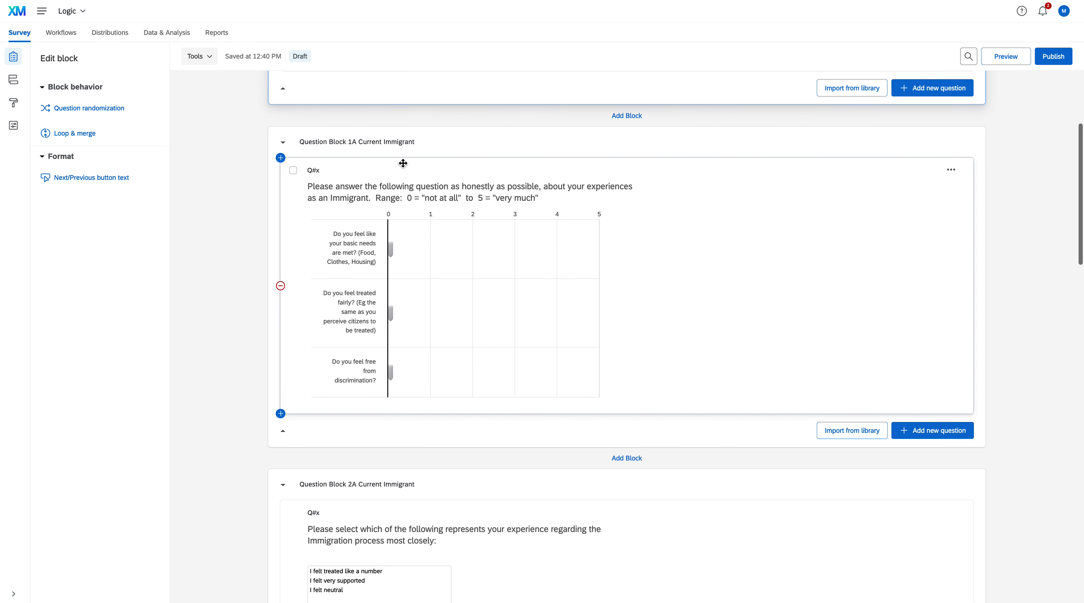
scroll(402, 162, "down", 5)
scroll(432, 372, "down", 5)
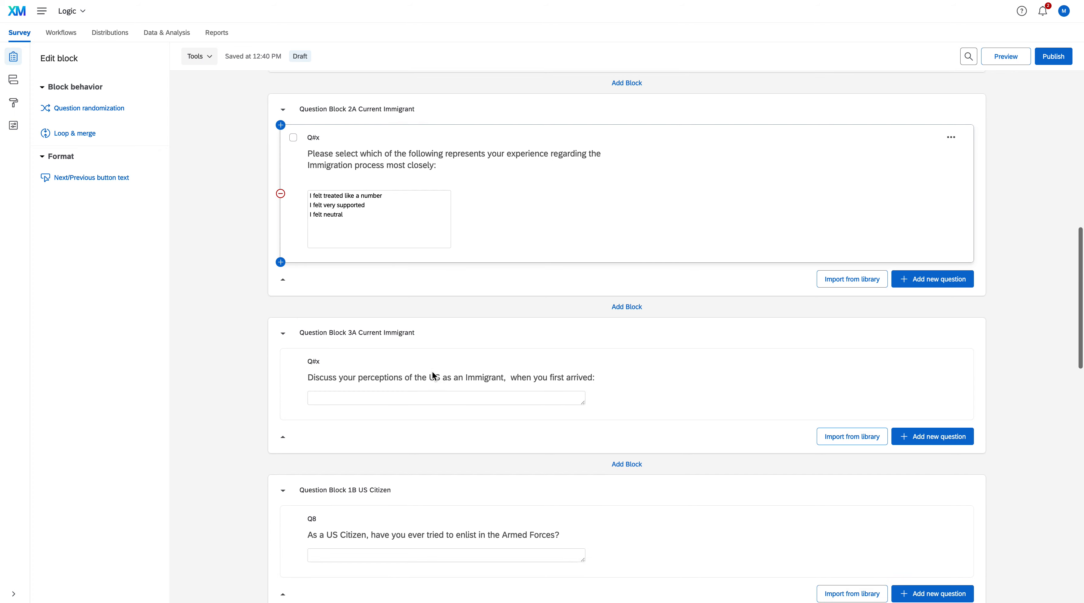
scroll(432, 372, "down", 4)
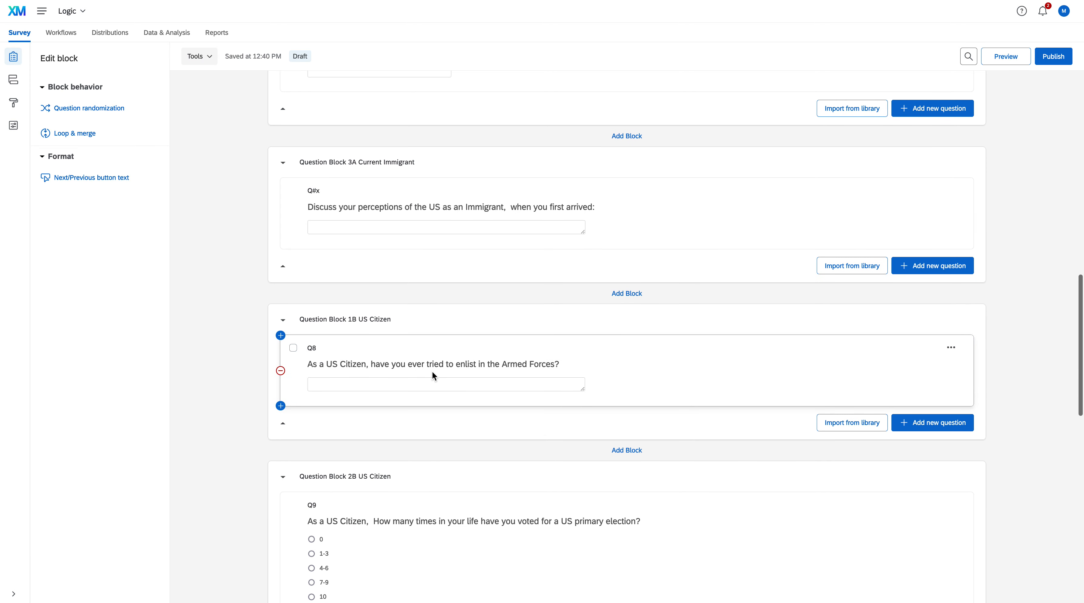
scroll(432, 371, "down", 1)
scroll(432, 371, "down", 5)
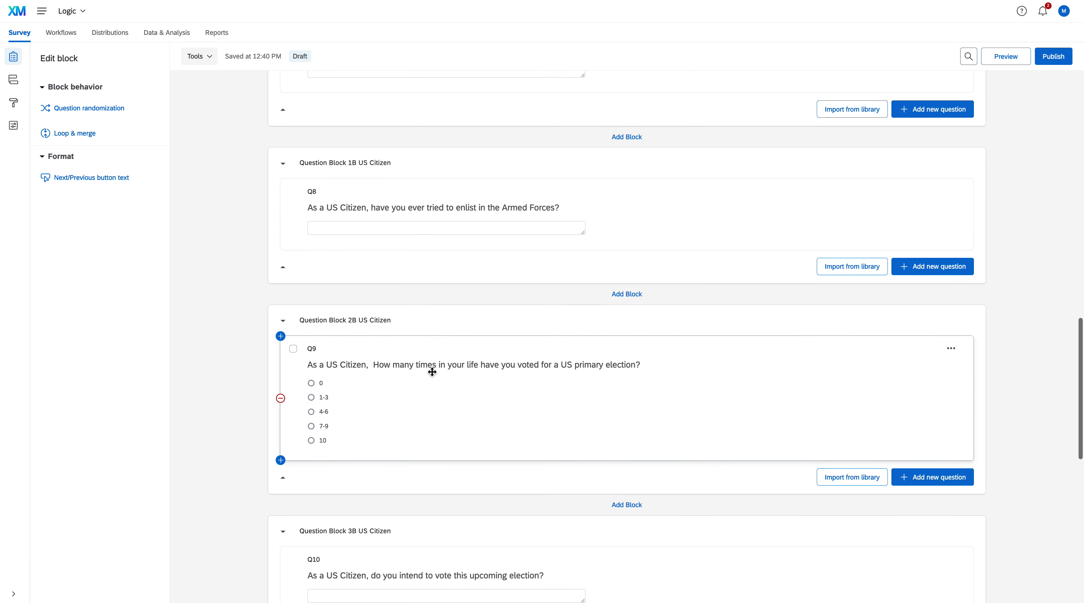
scroll(432, 372, "down", 4)
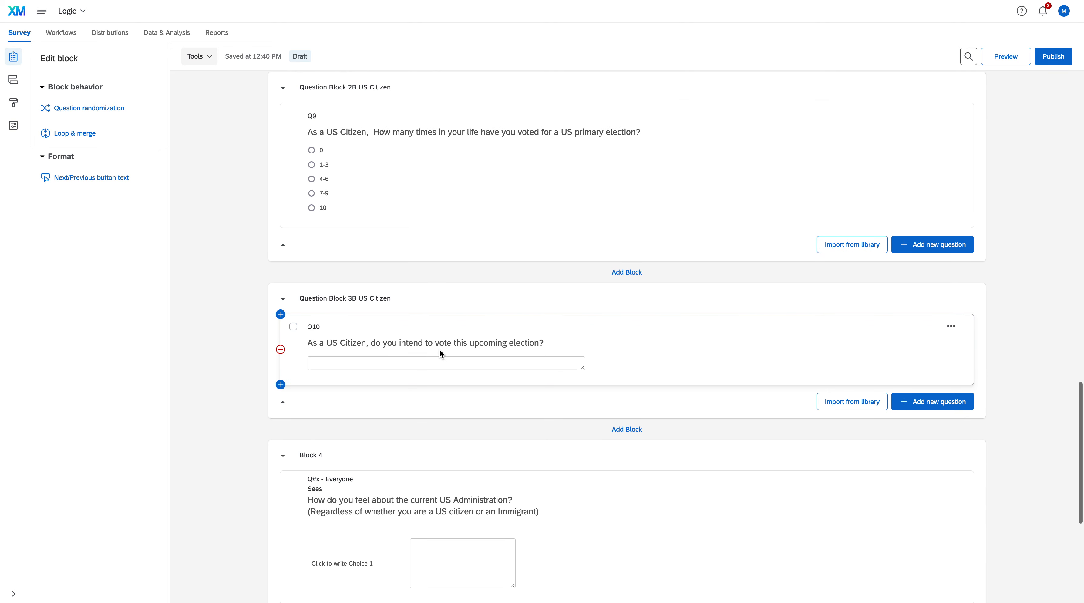
scroll(439, 350, "down", 4)
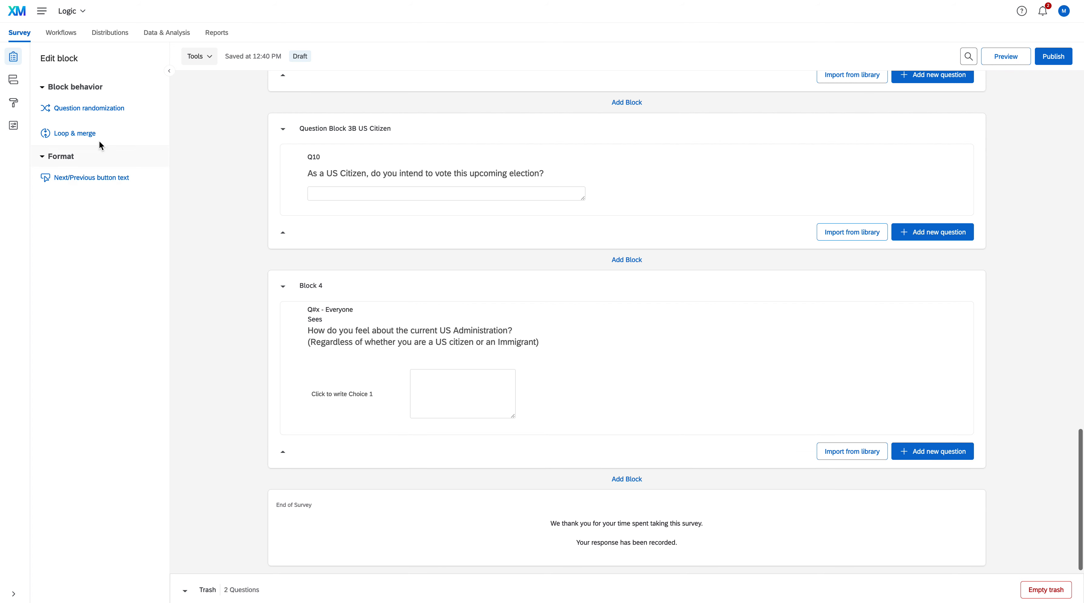
Step: Open the survey flow and delete both existing branches together with the question blocks they contain
left_click(14, 81)
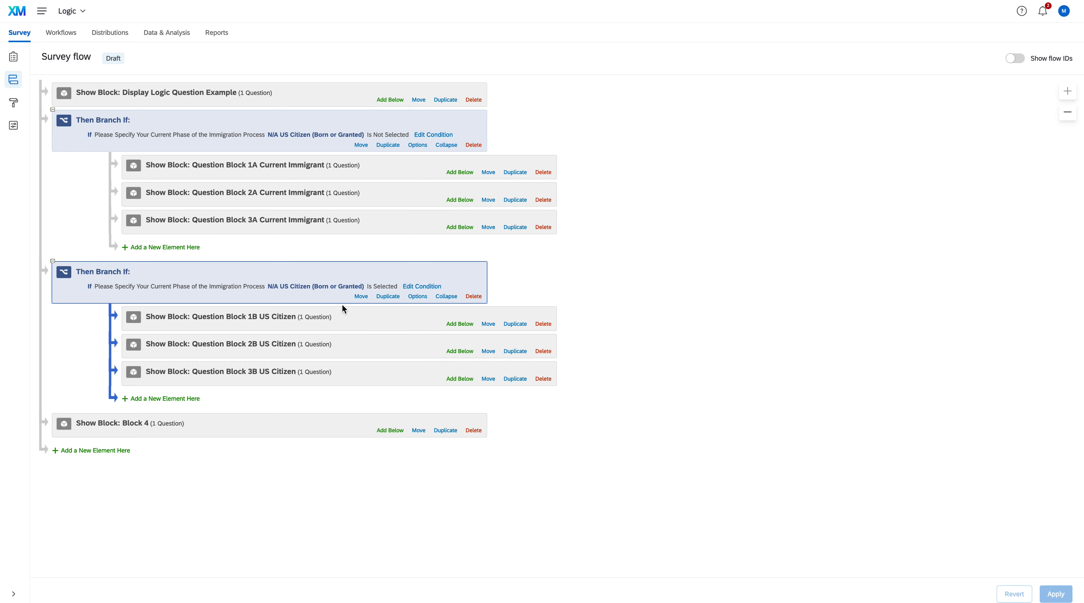
left_click(343, 319)
left_click(348, 344)
left_click(354, 366)
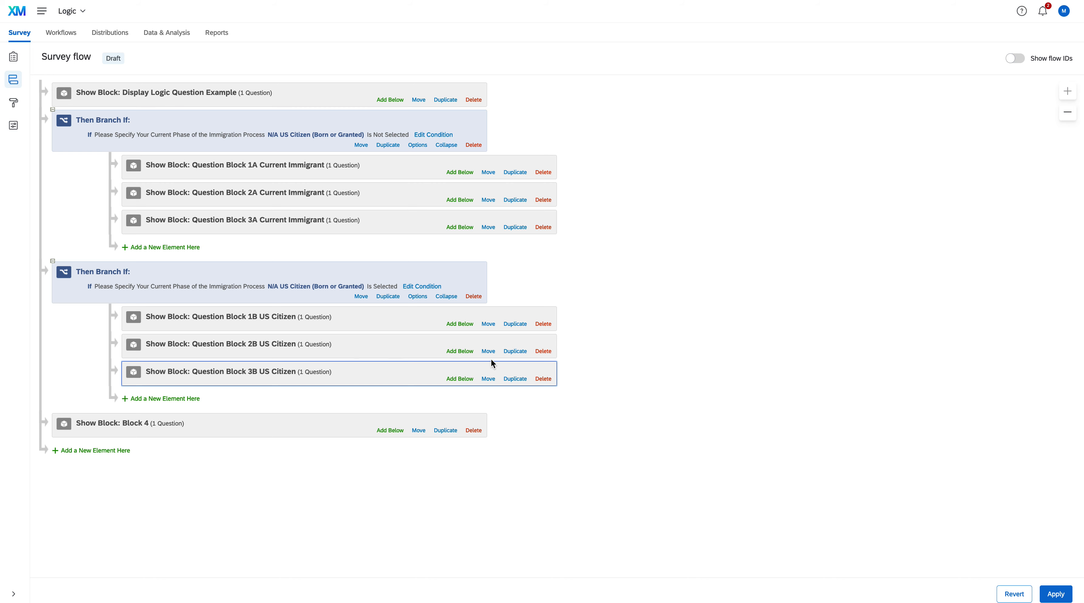
left_click(479, 147)
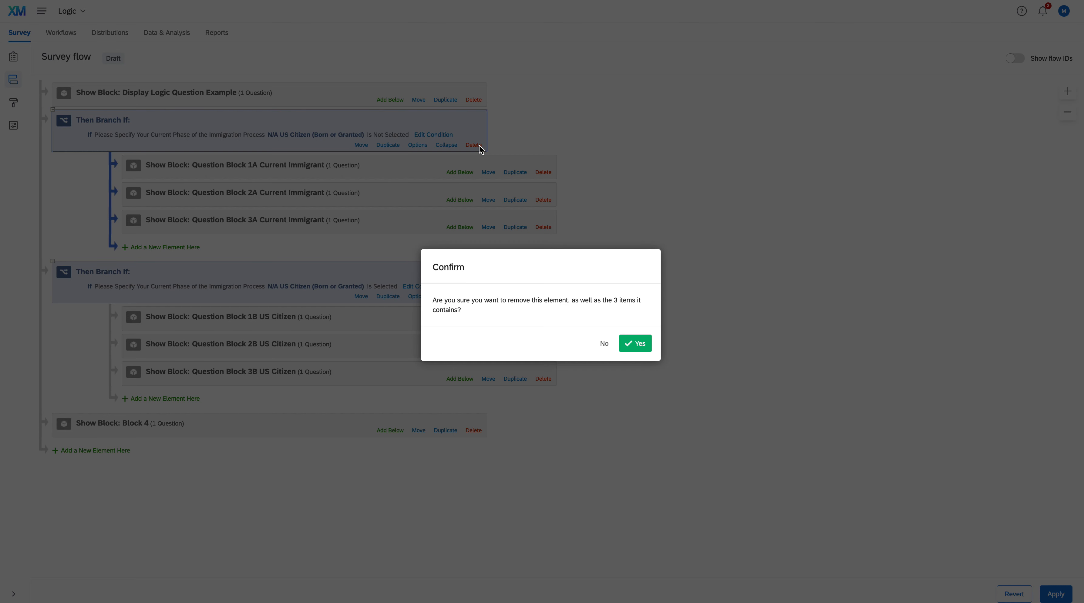
left_click(636, 343)
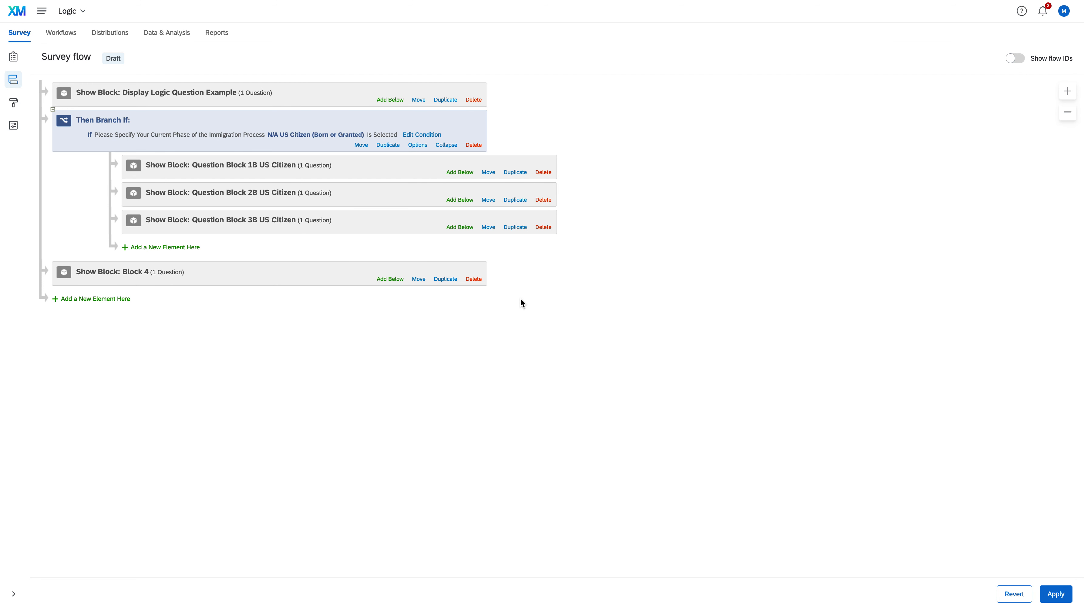
left_click(474, 145)
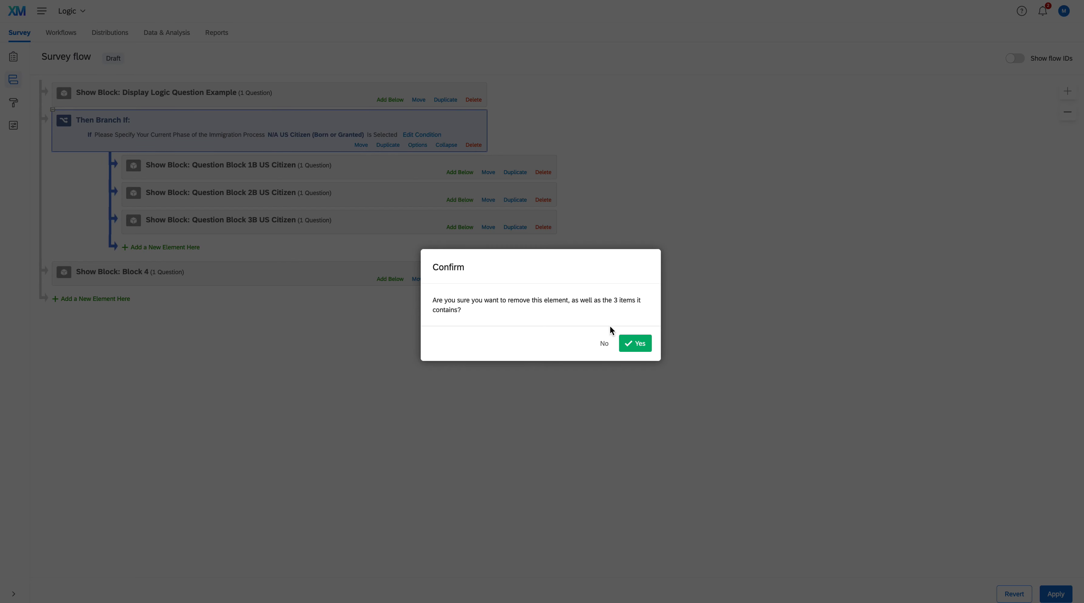
left_click(635, 343)
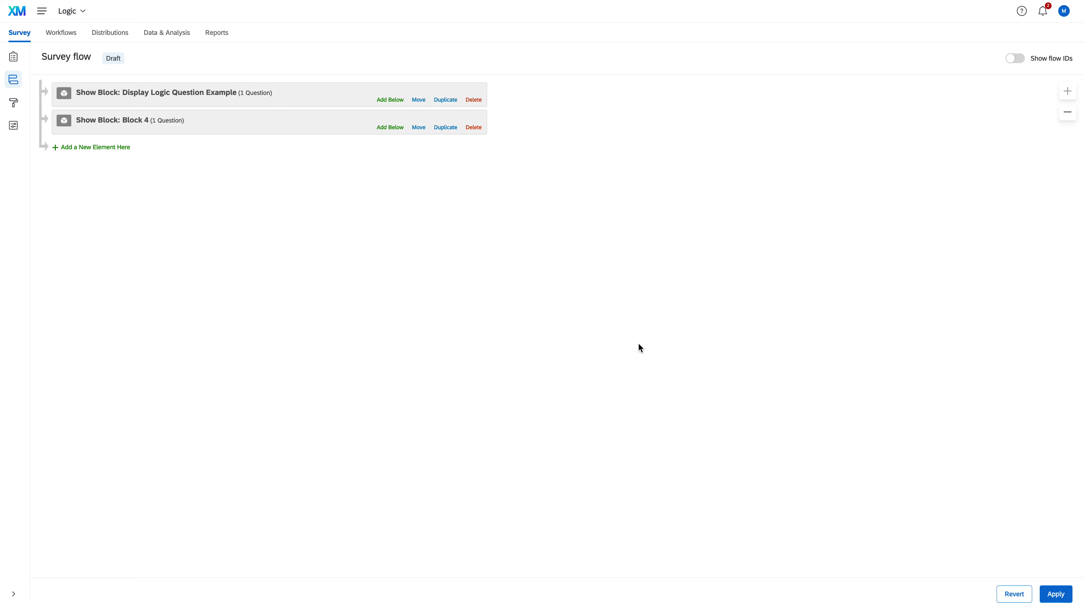
Step: Add a branch to the survey flow and move it directly below the Display Logic Question Example block
left_click(95, 148)
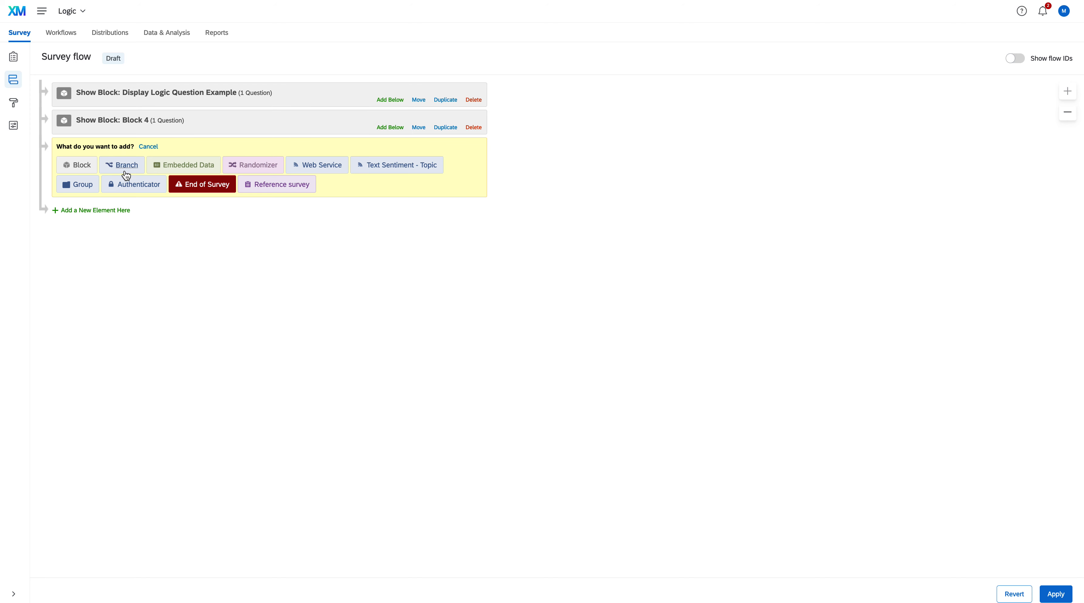
left_click(125, 165)
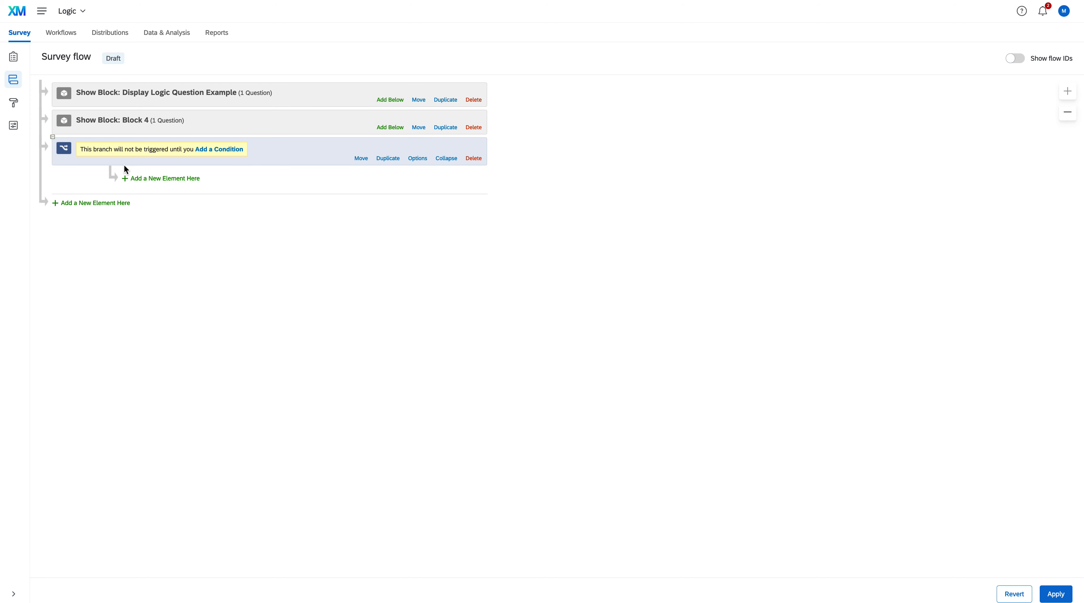
left_click(361, 158)
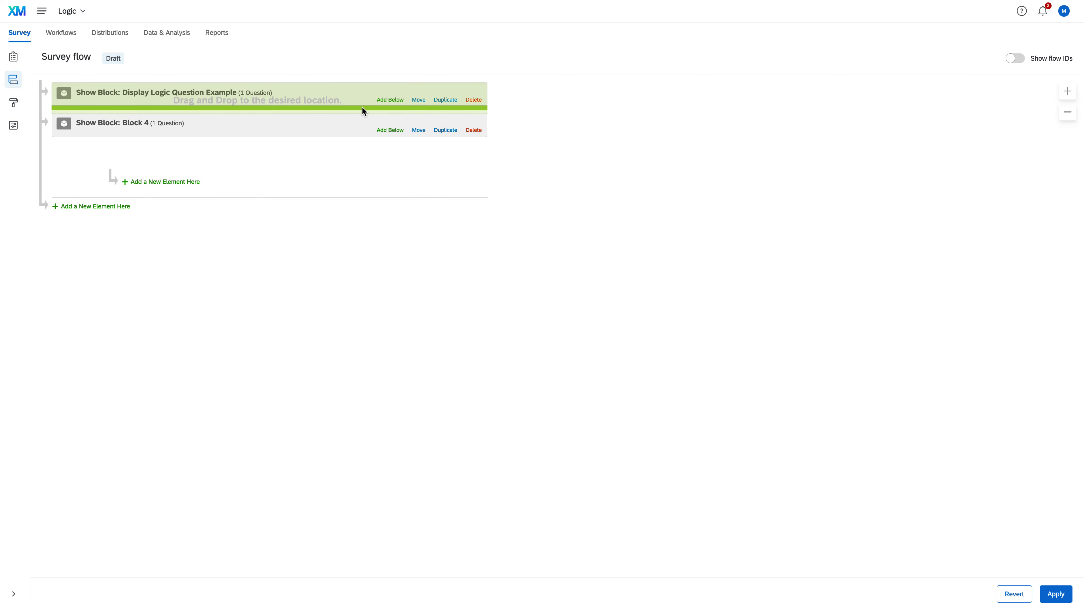
left_click(361, 106)
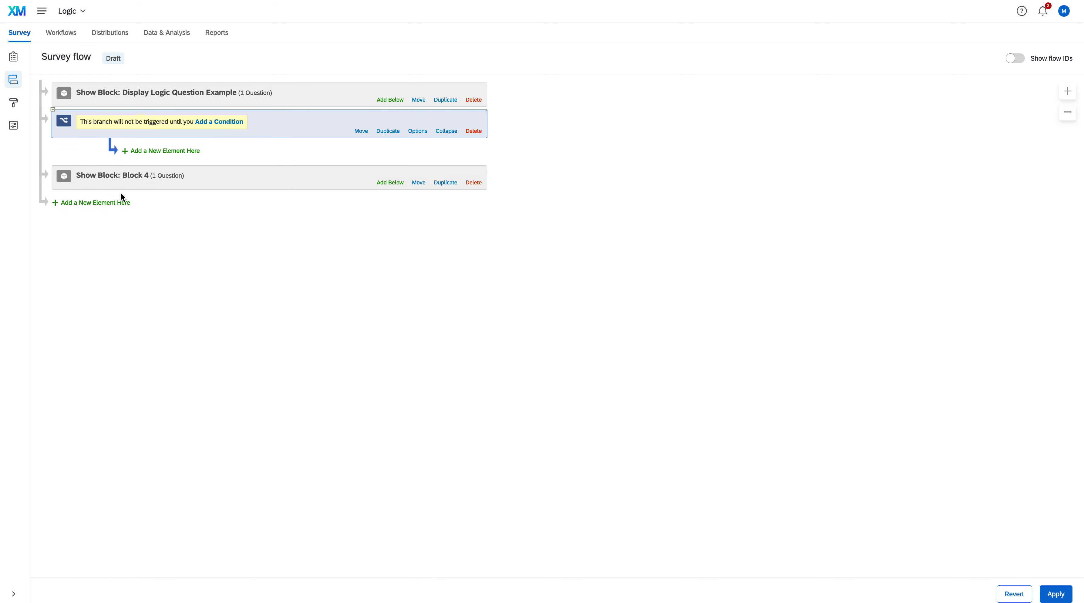
Step: Add a second branch to the survey flow and move it between the first branch and Block 4
left_click(118, 206)
left_click(126, 217)
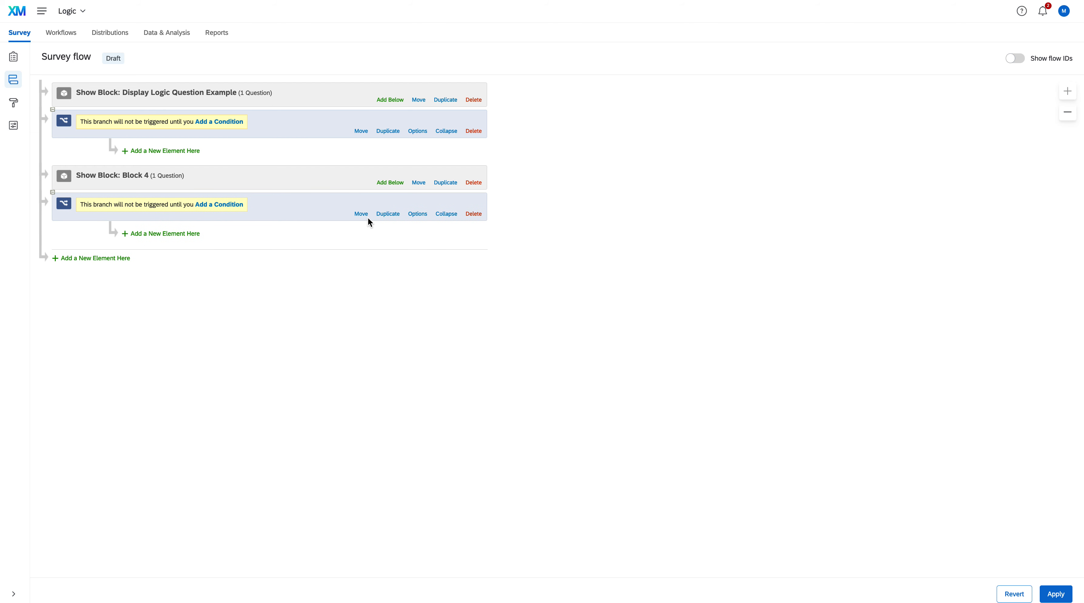
left_click(360, 213)
left_click_drag(363, 210, 355, 169)
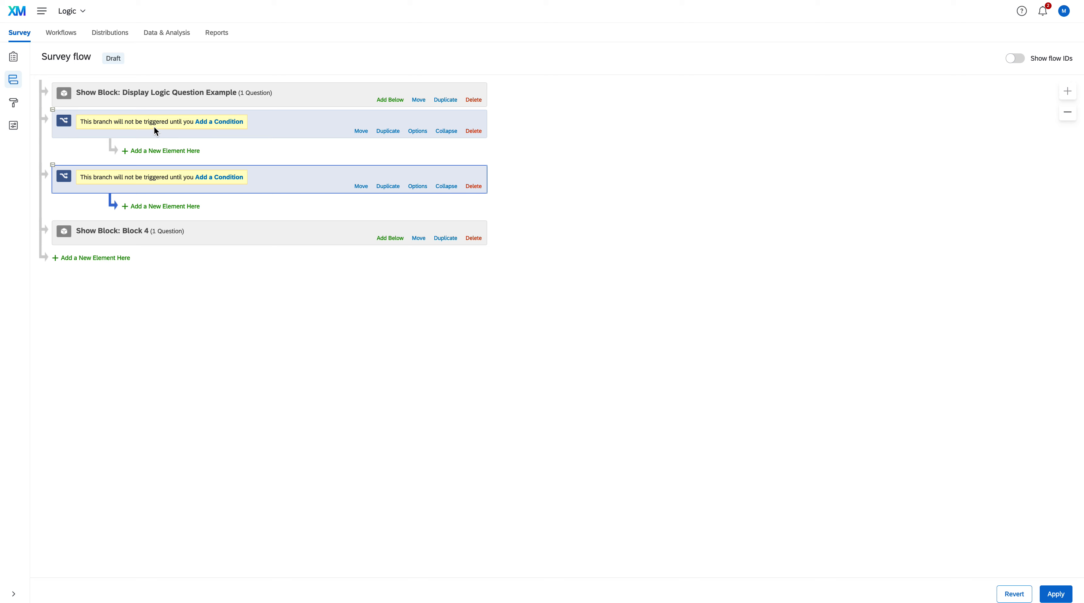
Step: Set the first branch's condition to question QID1 on the immigration process phase, choice N/A US Citizen (Born or Granted), Is Selected
left_click(219, 122)
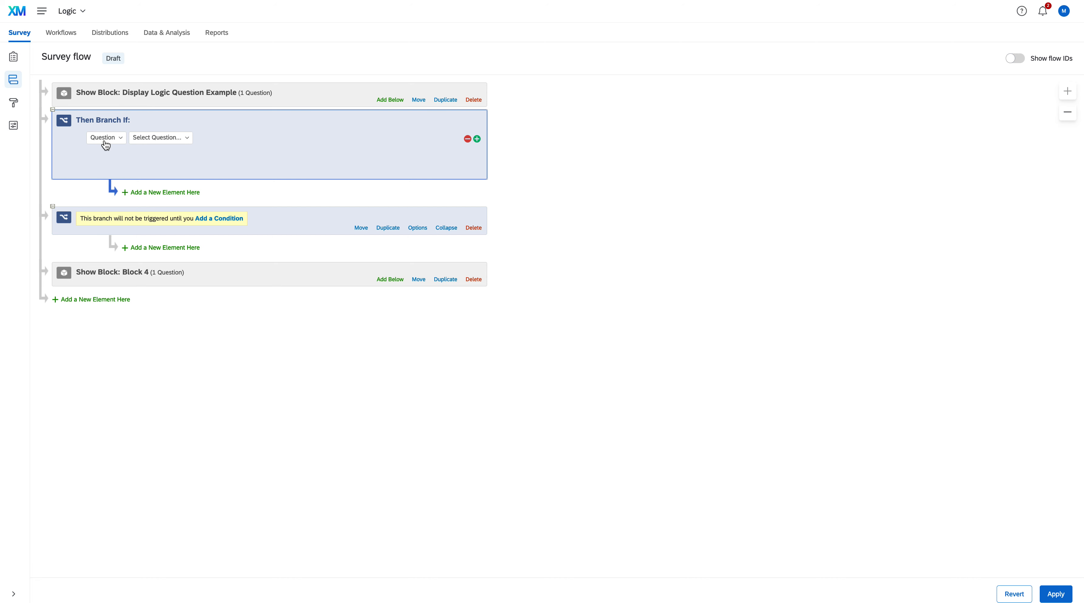
left_click(181, 141)
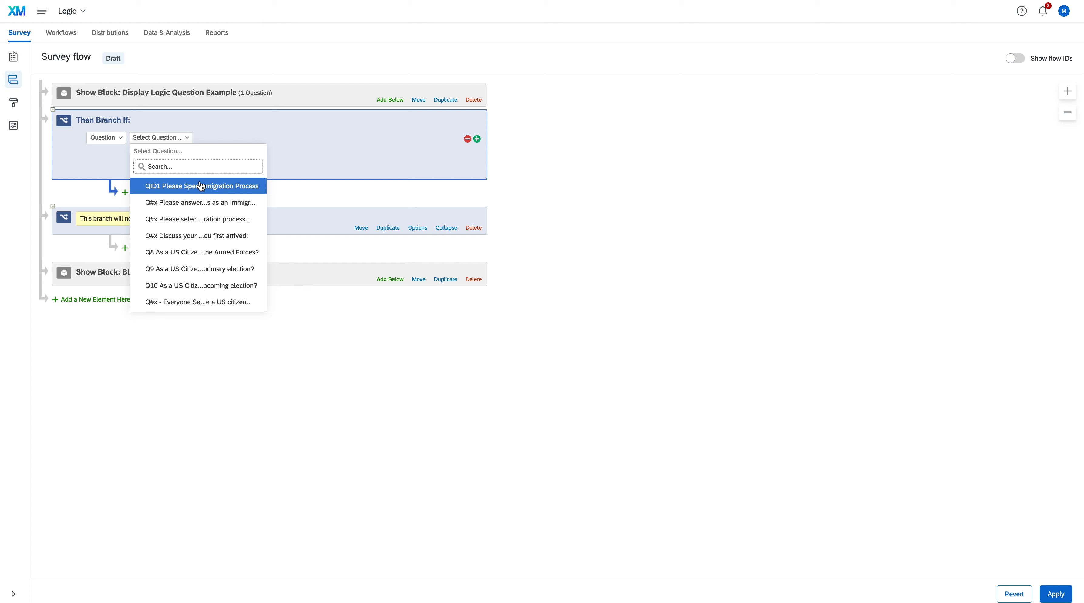
left_click(188, 192)
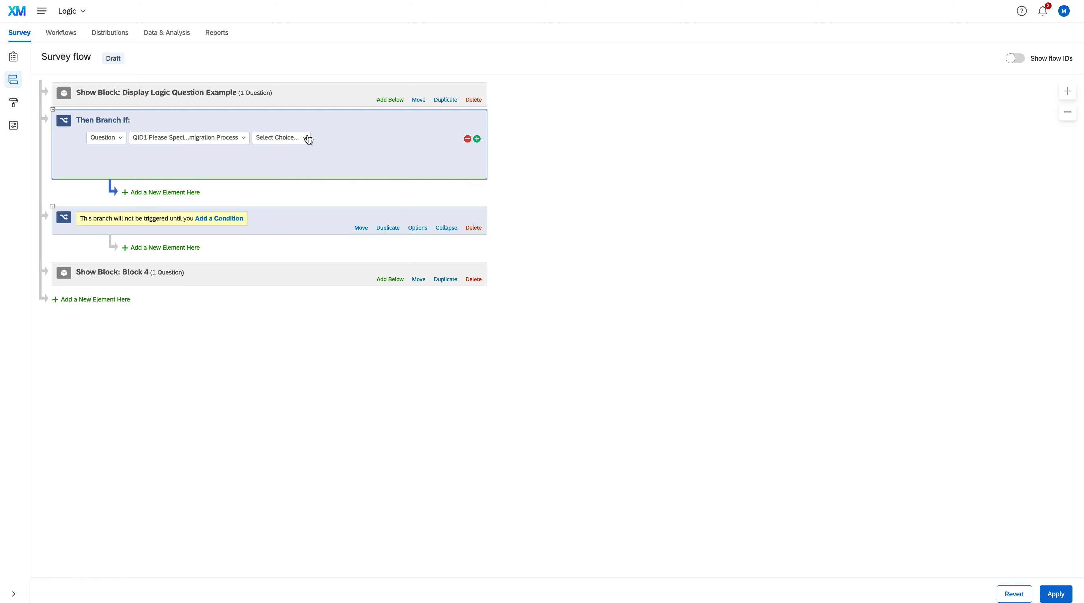
left_click(308, 139)
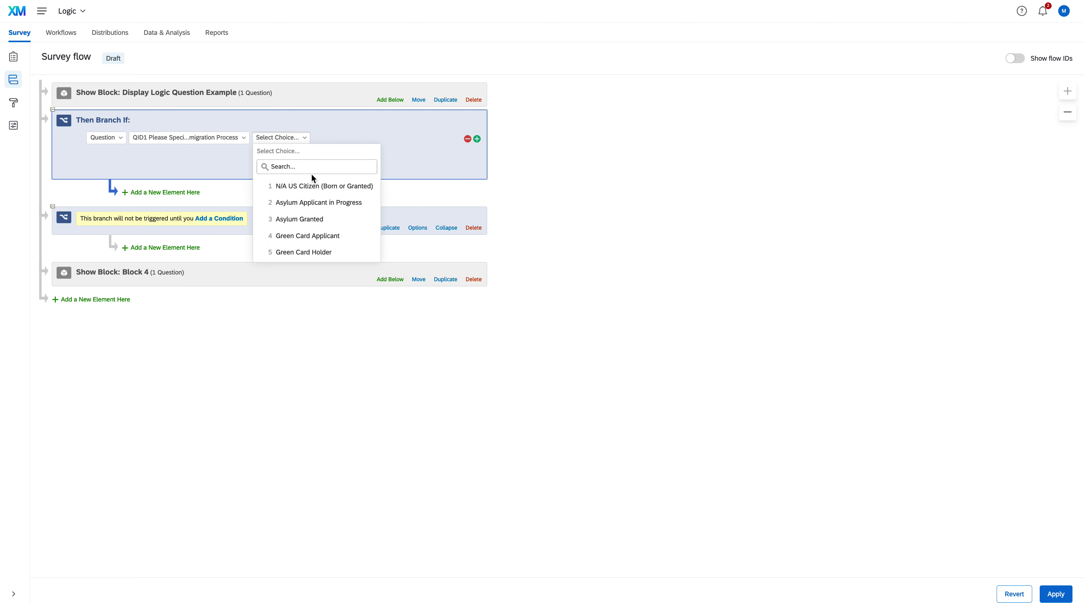
left_click(318, 189)
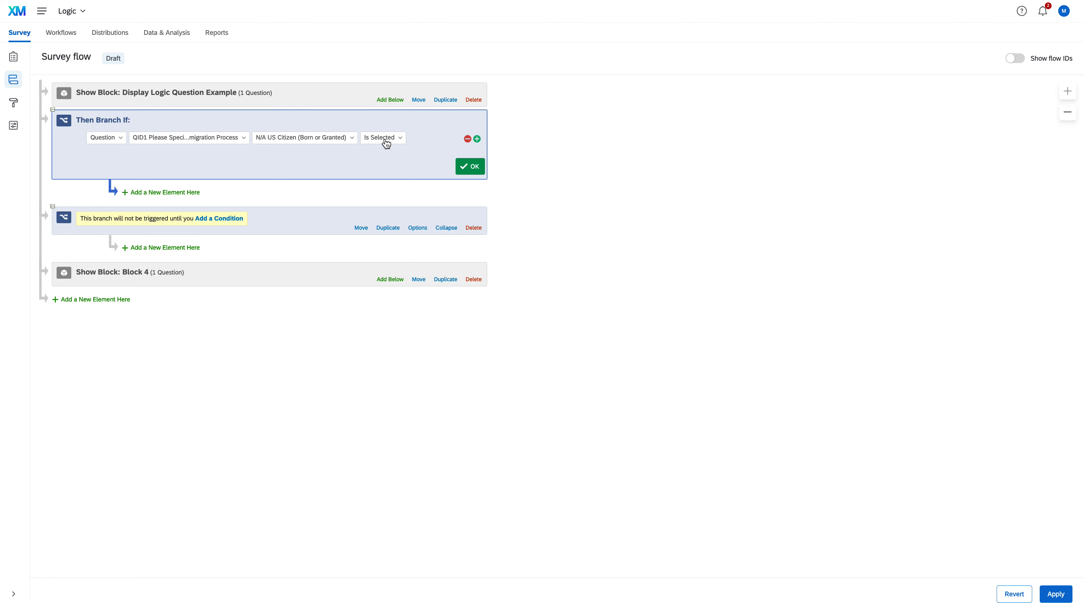
left_click(474, 169)
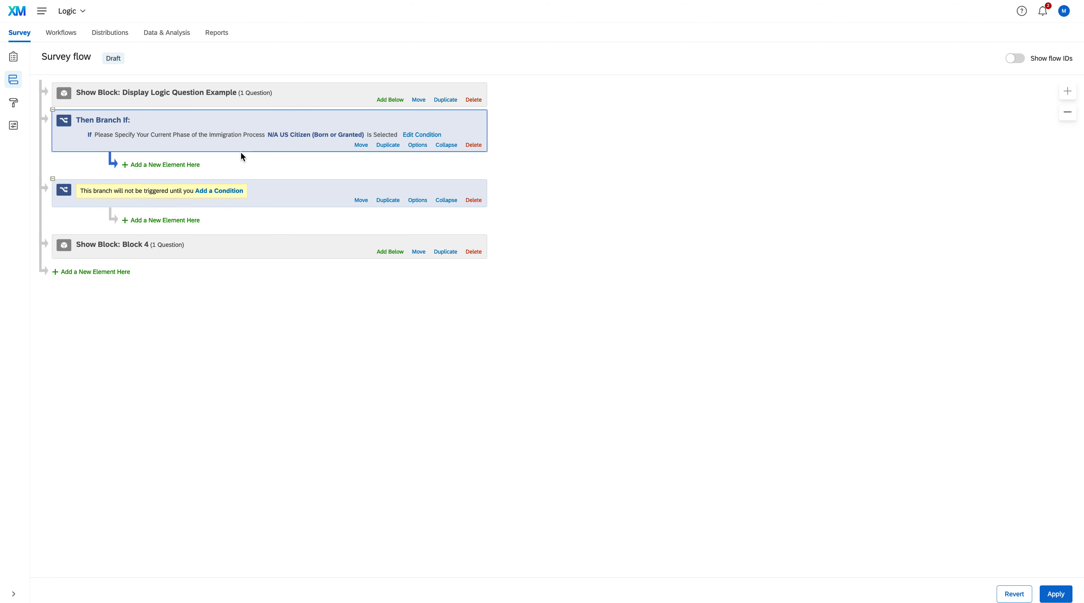
Step: Add Question Block 1B US Citizen, Question Block 2B US Citizen and Question Block 3B US Citizen inside the first branch, in that order
left_click(183, 165)
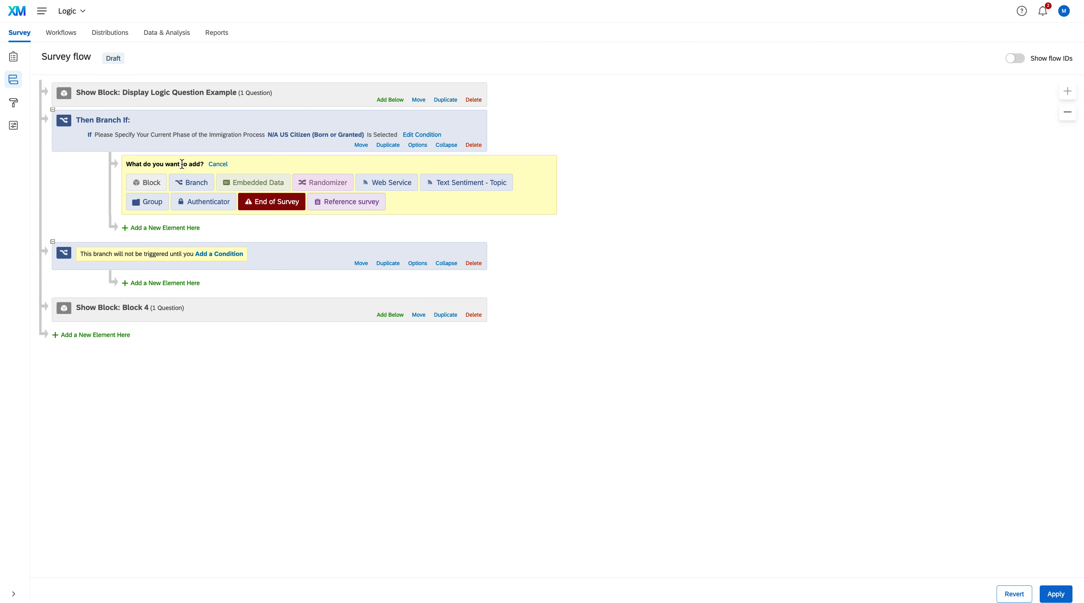
left_click(152, 185)
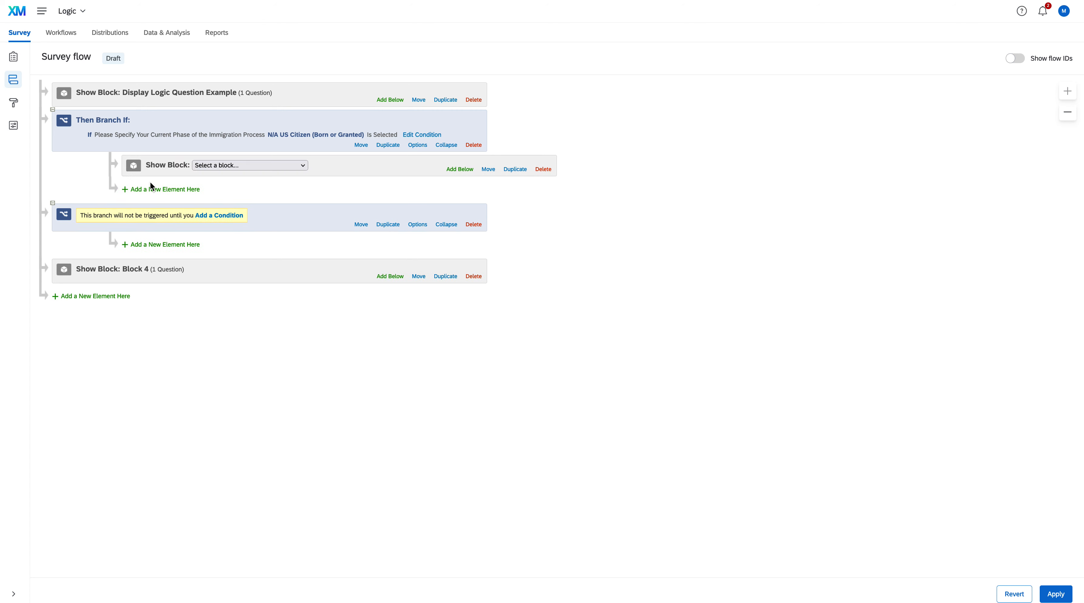
left_click(297, 166)
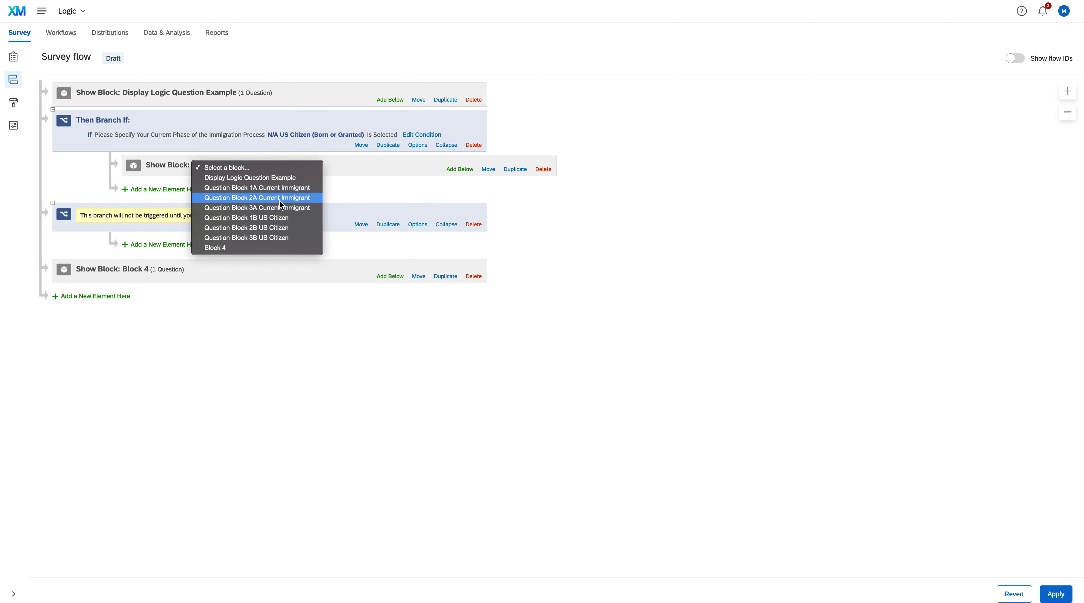
left_click(281, 218)
left_click(185, 195)
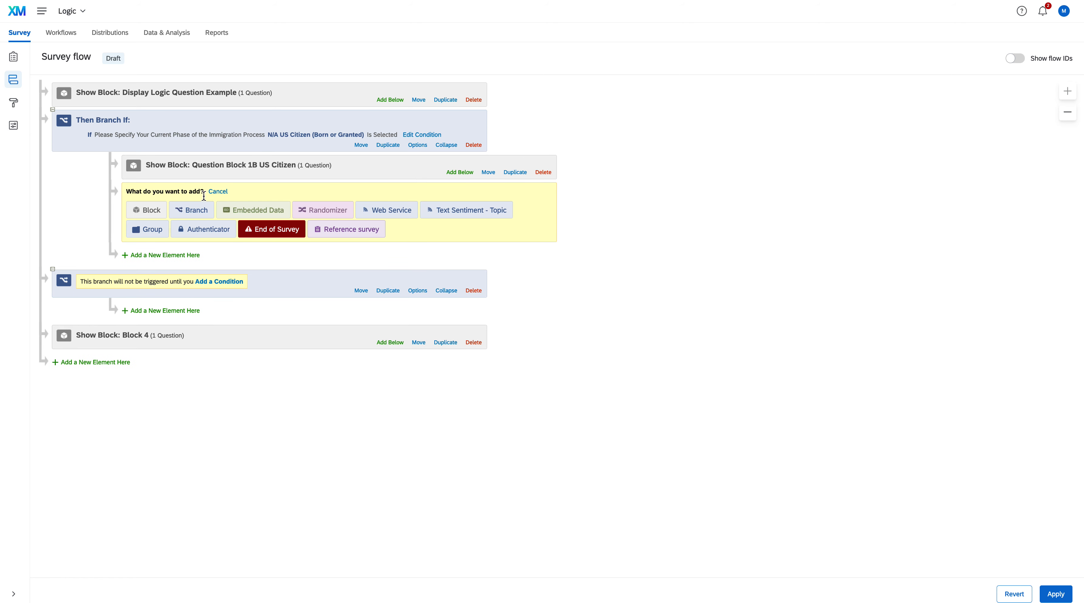
left_click(148, 210)
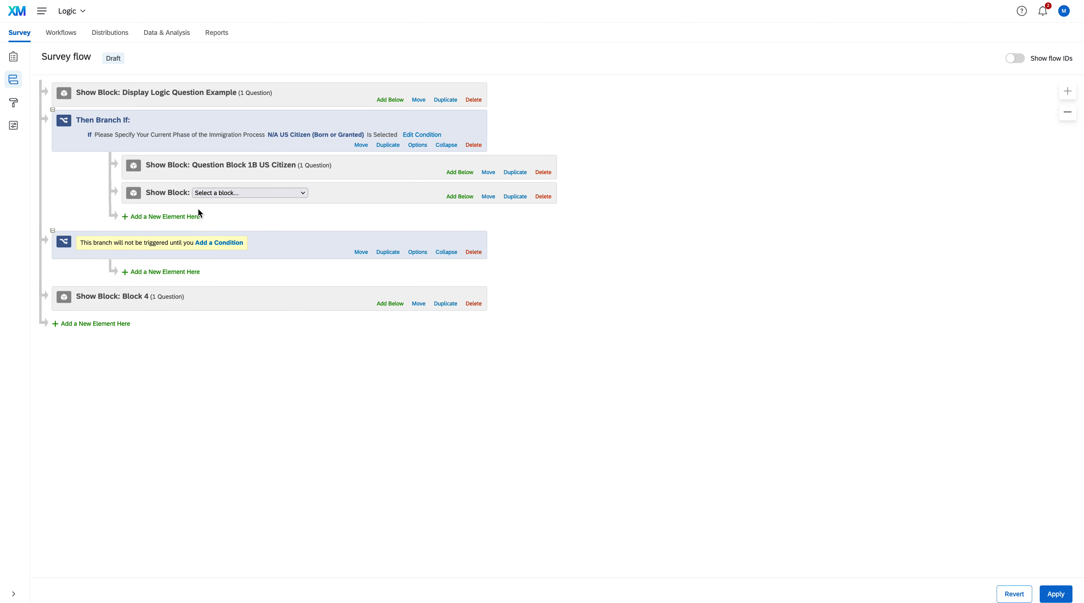
left_click(287, 193)
left_click(249, 256)
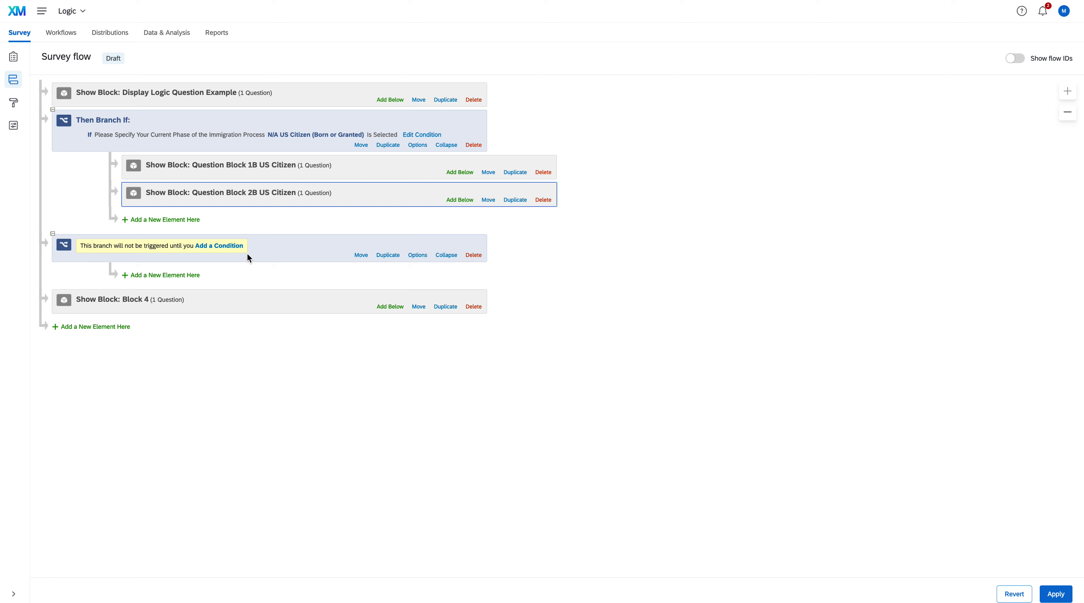
left_click(153, 220)
left_click(152, 238)
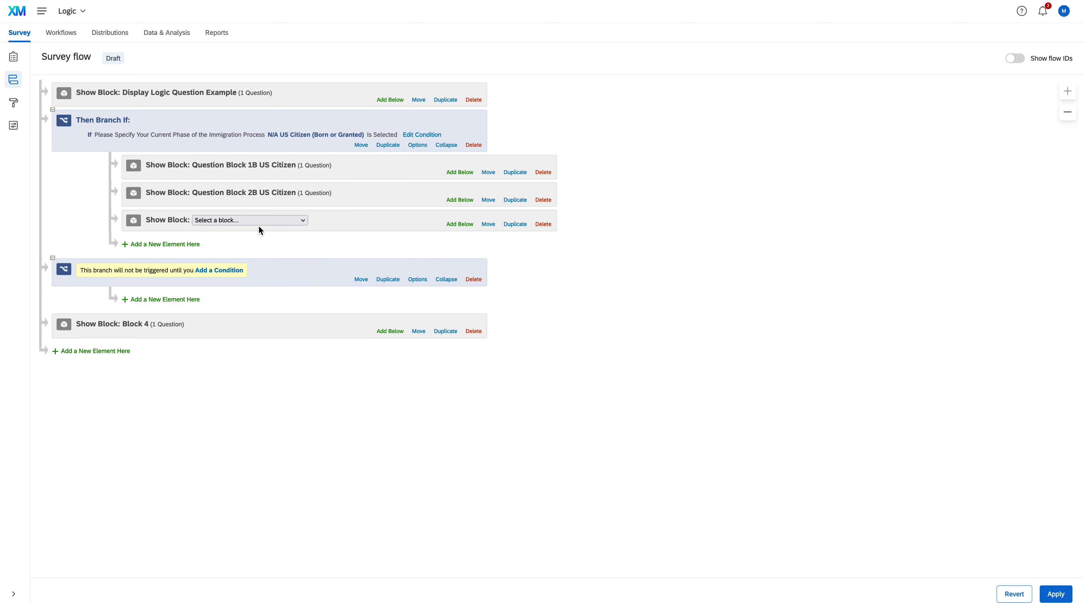
left_click(272, 218)
left_click(273, 290)
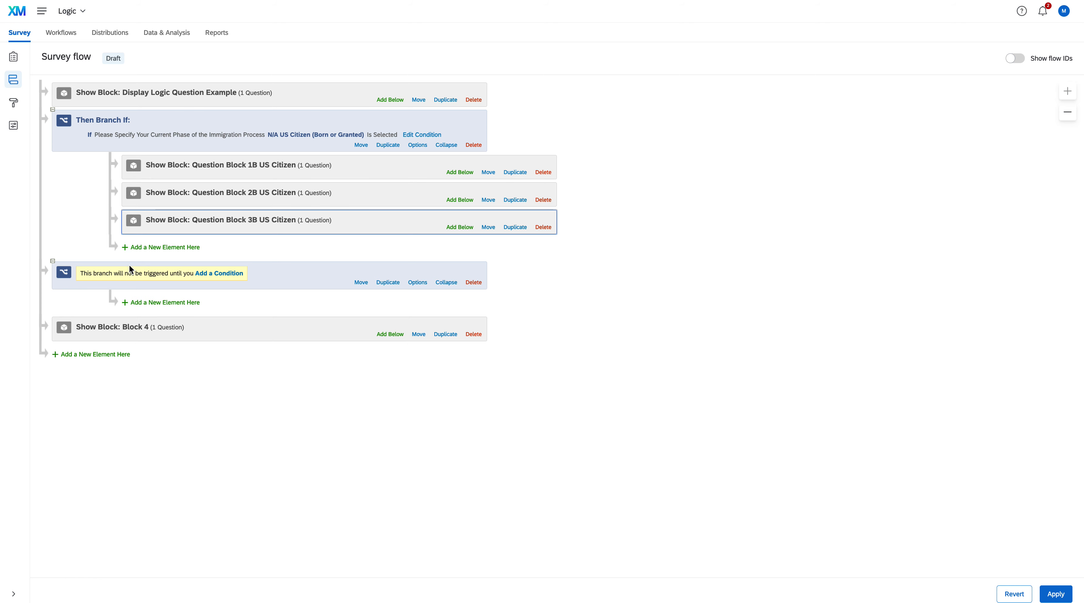
Step: Set the second branch's condition to question QID1 on the immigration process phase, choice N/A US Citizen (Born or Granted), Is Not Selected
left_click(207, 275)
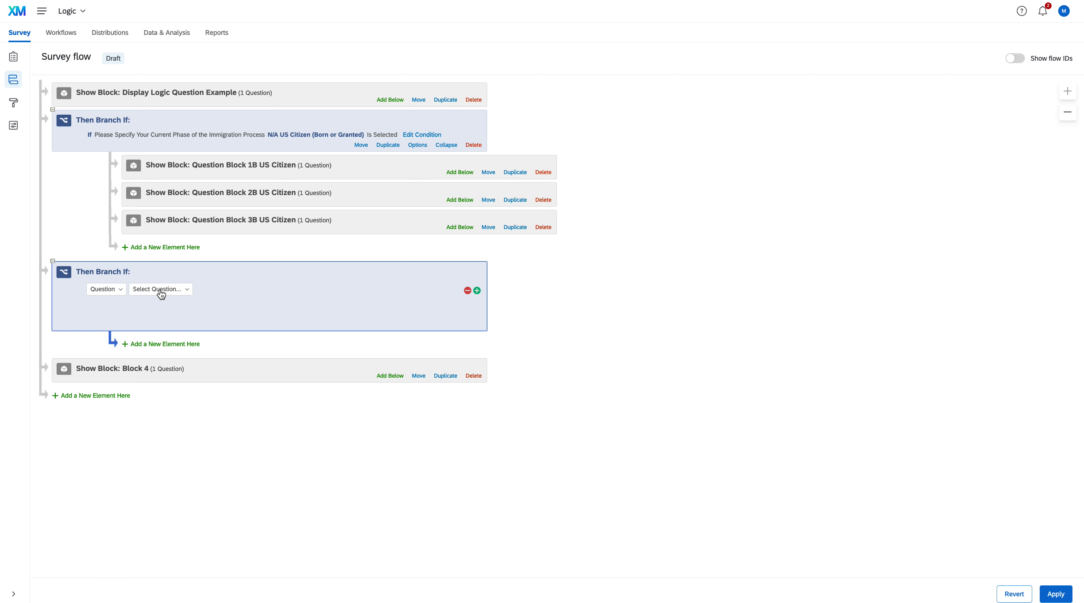
left_click(180, 294)
left_click(197, 338)
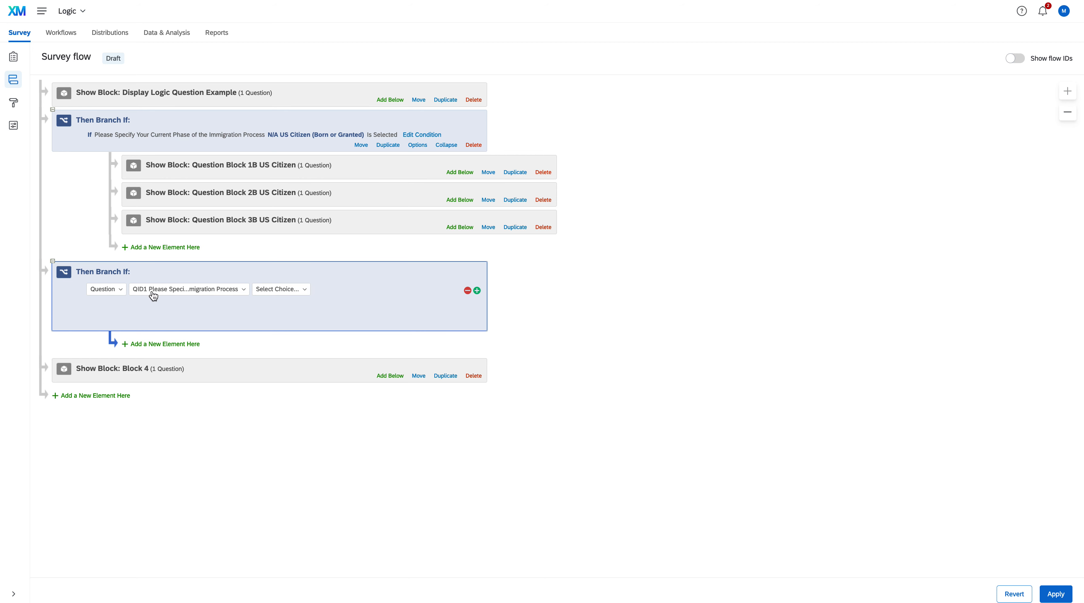
left_click(304, 292)
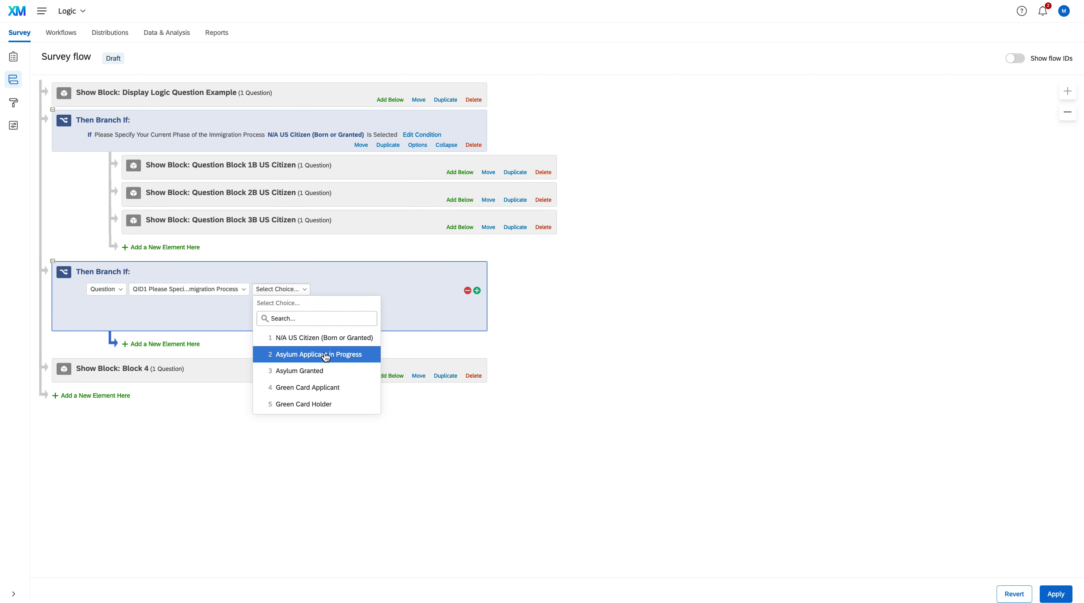
left_click(327, 338)
left_click(390, 295)
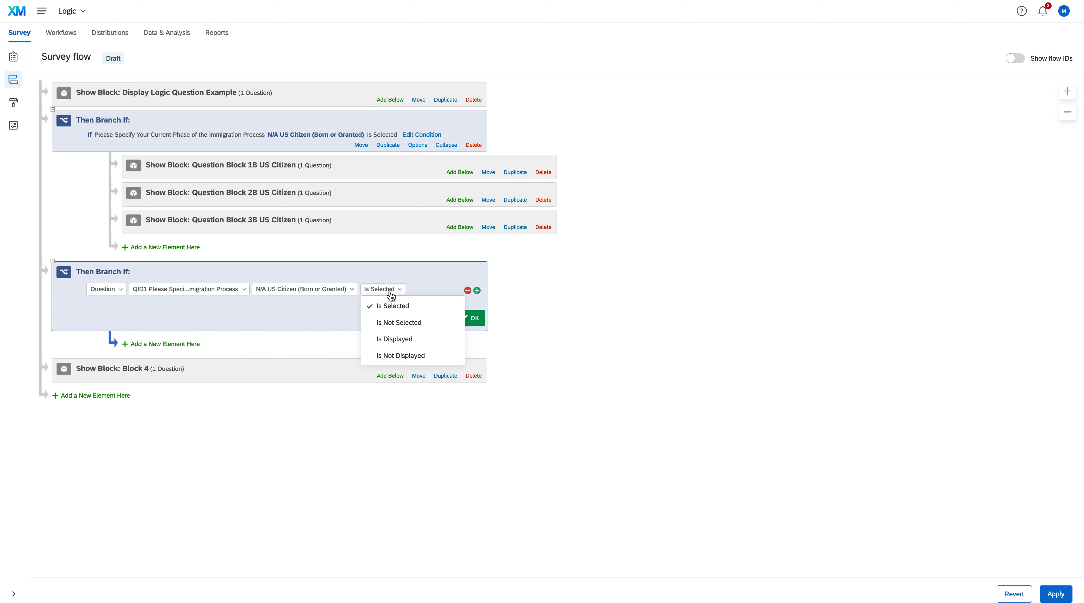
left_click(397, 322)
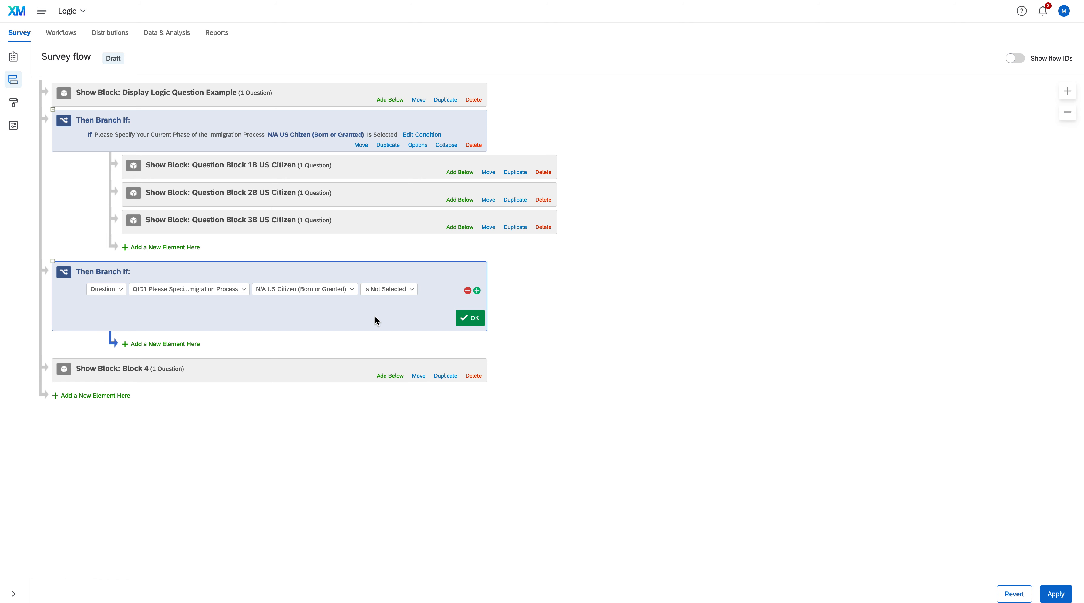
left_click(474, 319)
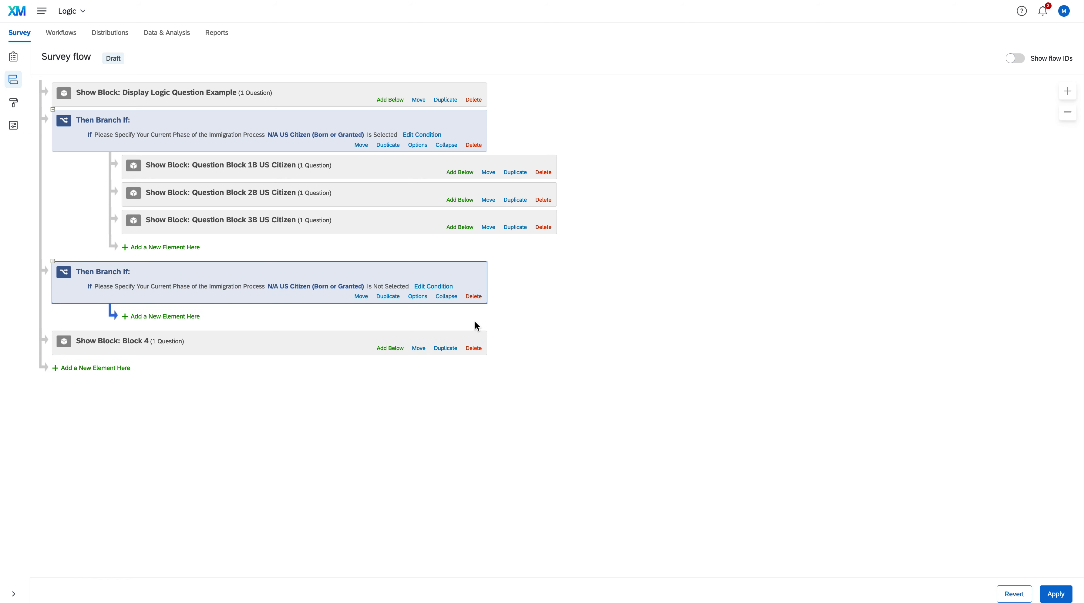
Step: Add Question Block 1A Current Immigrant, Question Block 2A Current Immigrant and Question Block 3A Current Immigrant inside the second branch, in that order
left_click(185, 318)
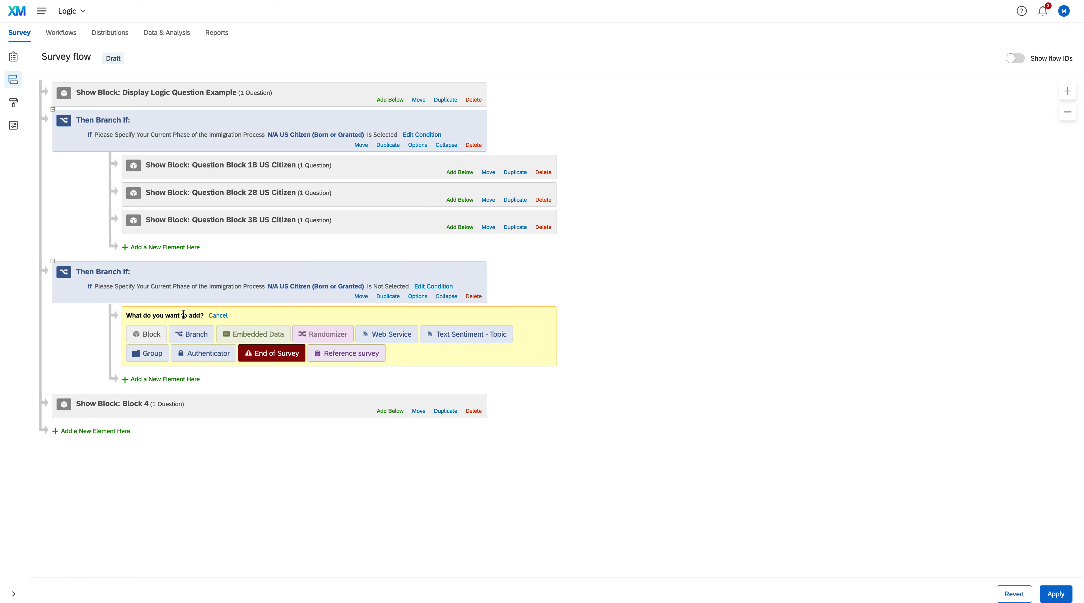
left_click(148, 334)
left_click(300, 316)
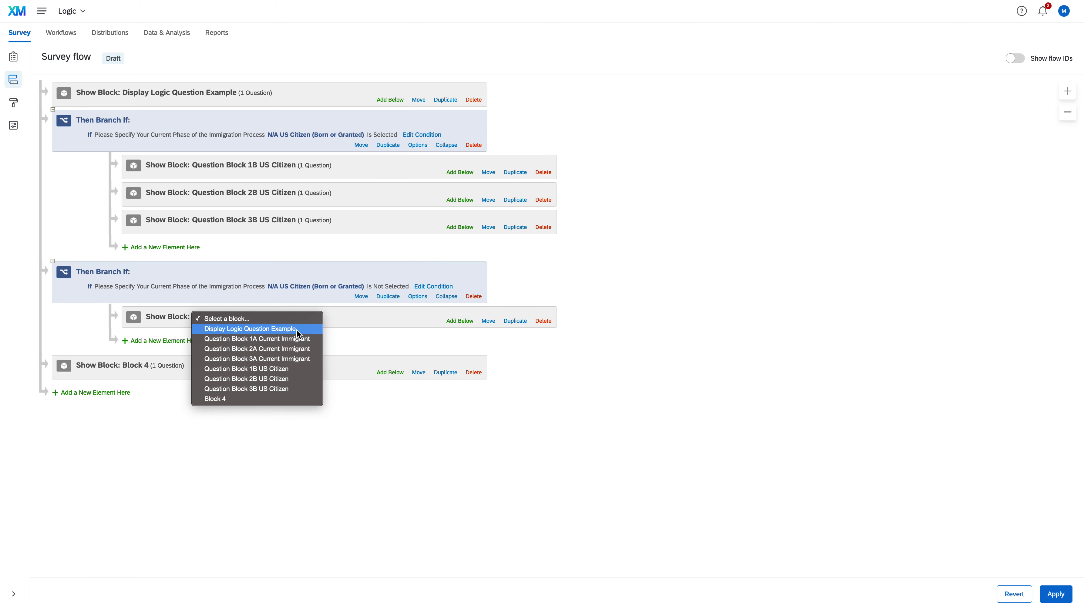
left_click(293, 338)
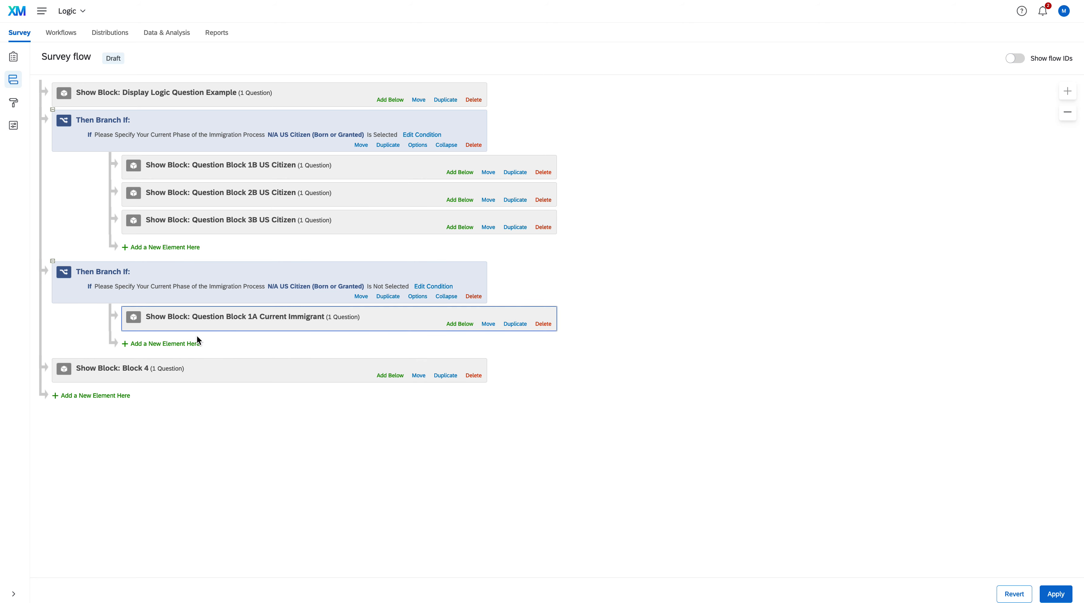
left_click(186, 345)
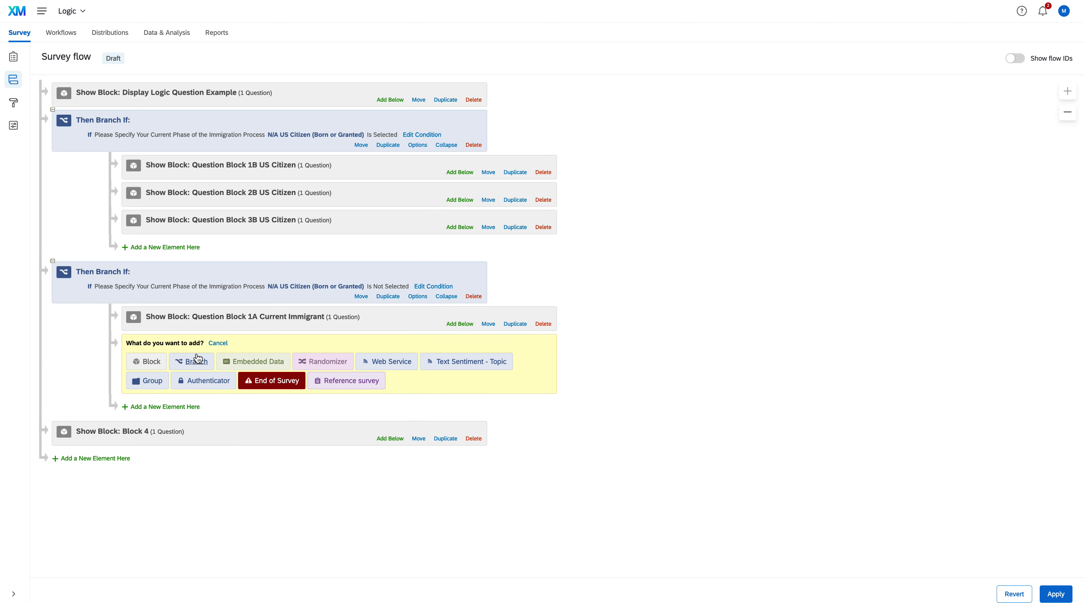
left_click(153, 362)
left_click(302, 345)
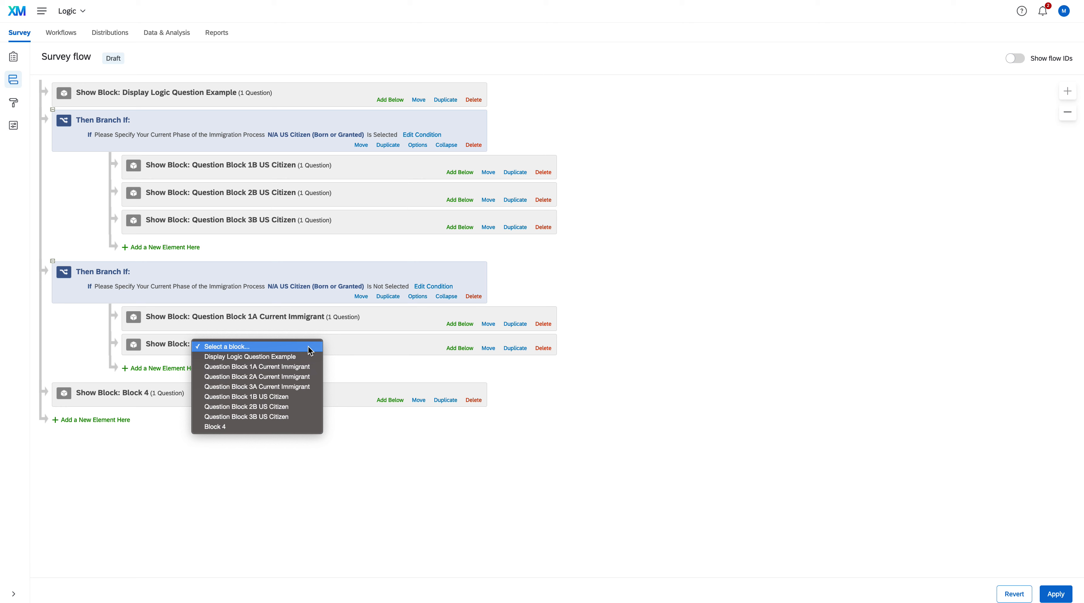
left_click(302, 376)
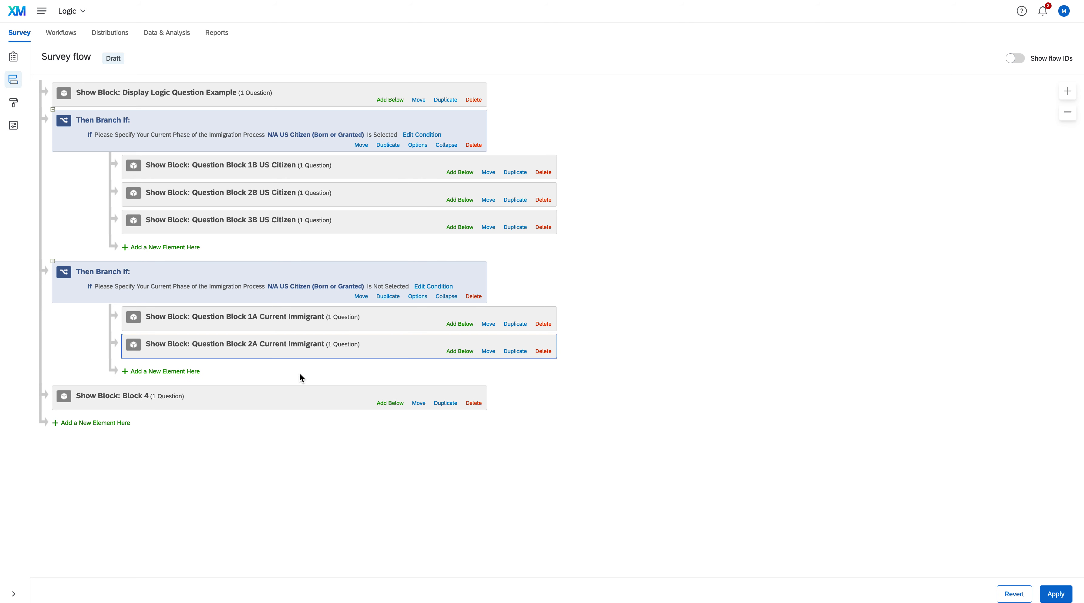
left_click(153, 372)
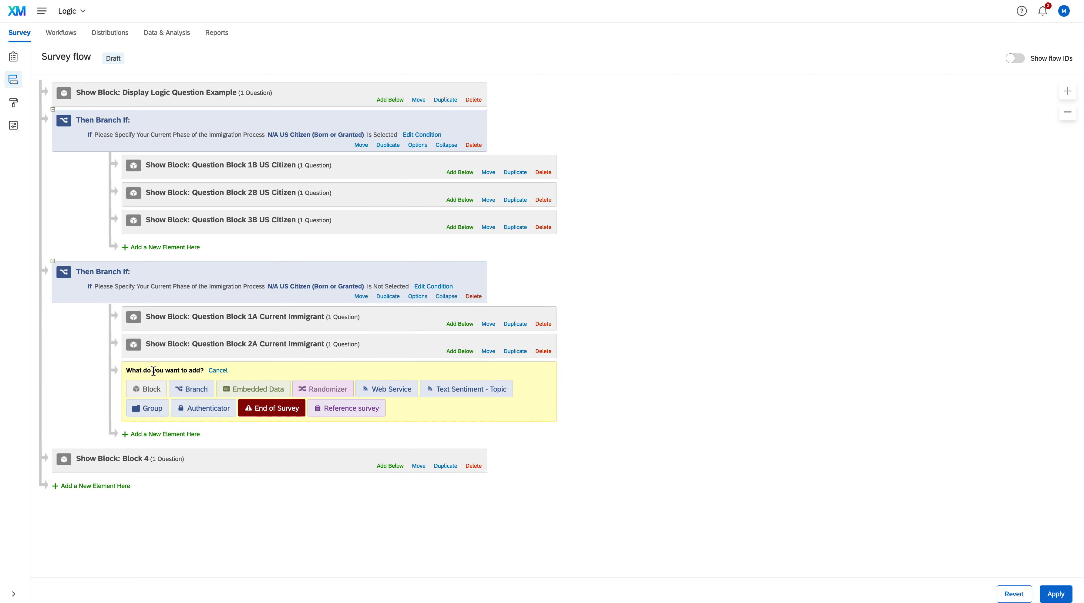
left_click(148, 387)
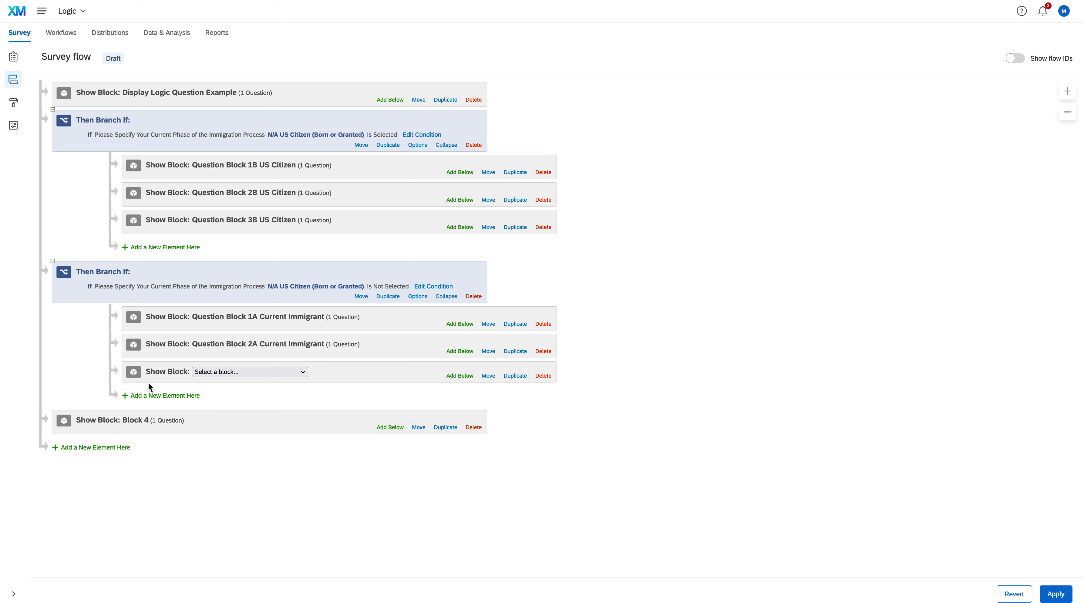
left_click(292, 372)
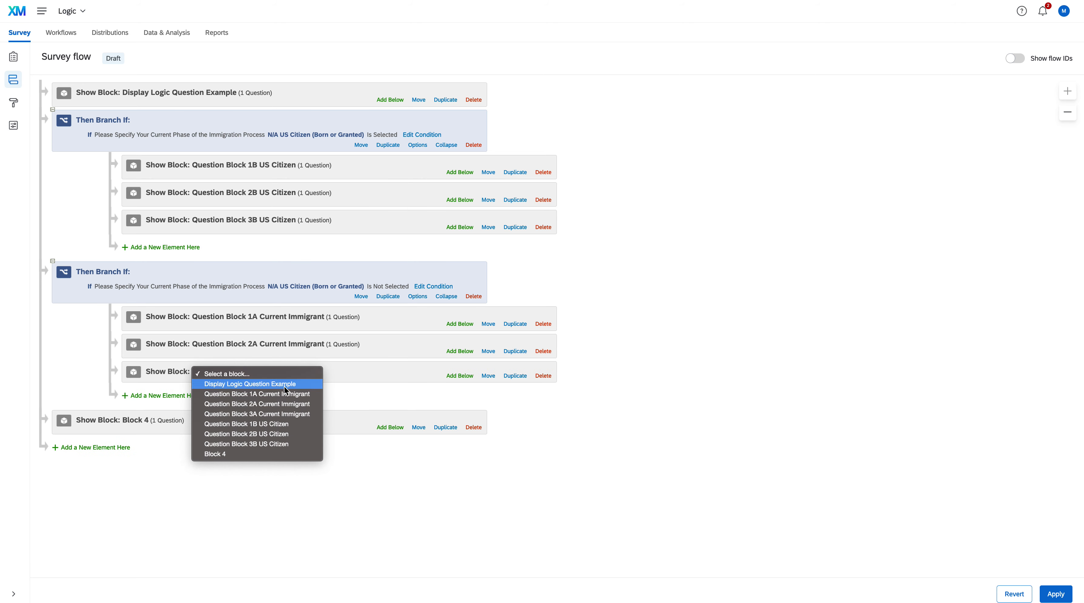
left_click(272, 413)
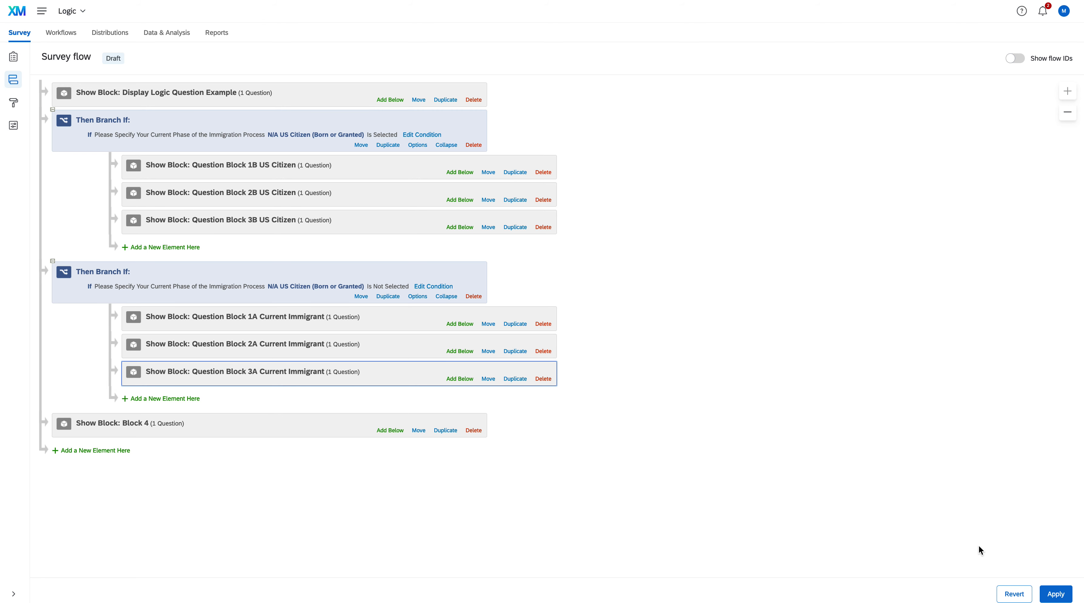
Step: Apply the survey flow changes and open the survey preview from the survey builder
left_click(1055, 593)
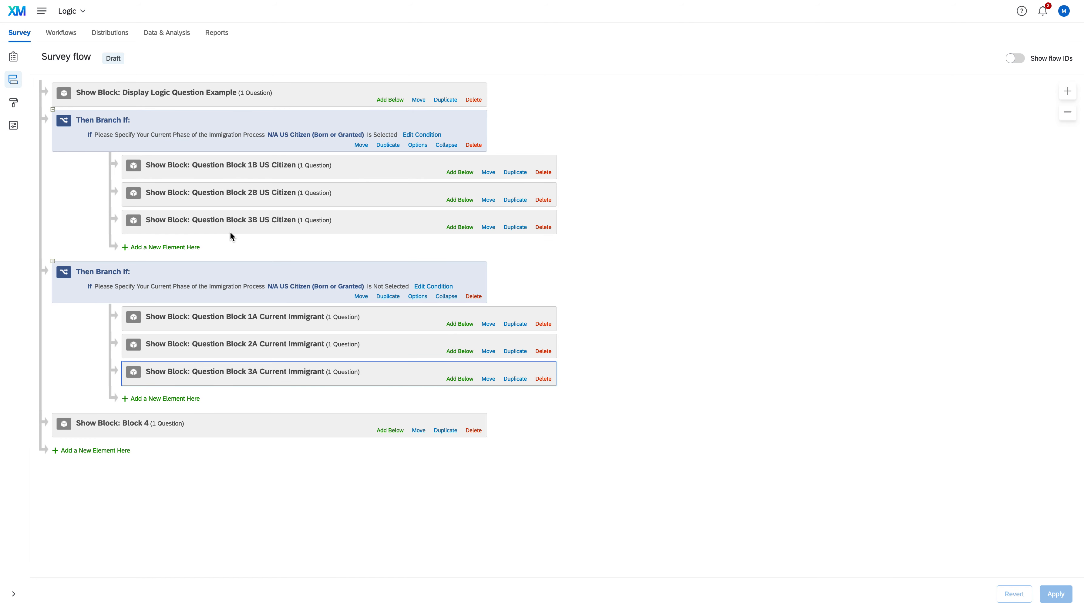
left_click(14, 57)
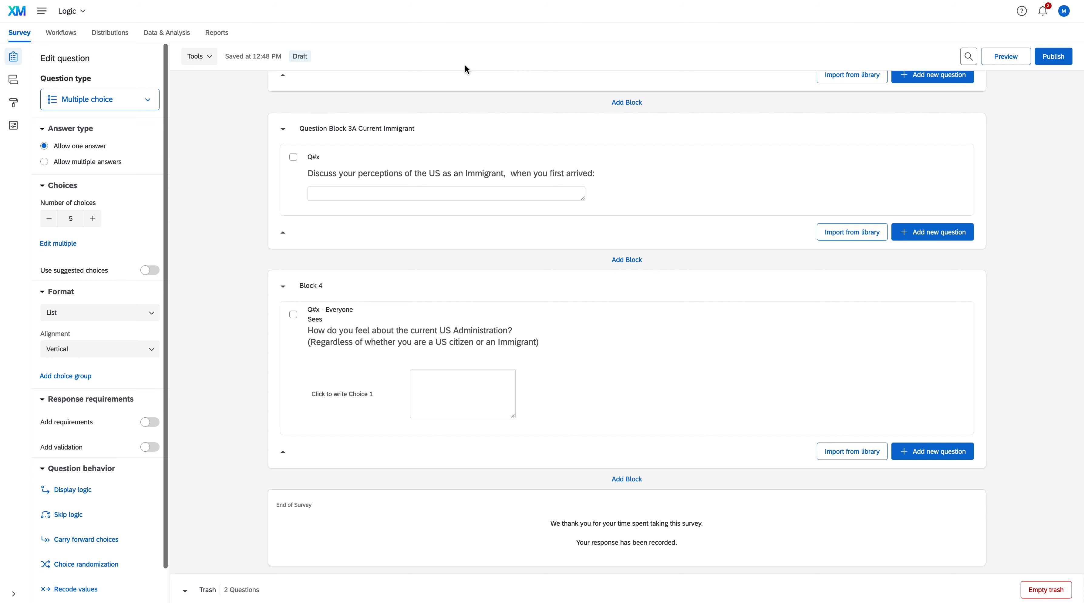
left_click(1009, 58)
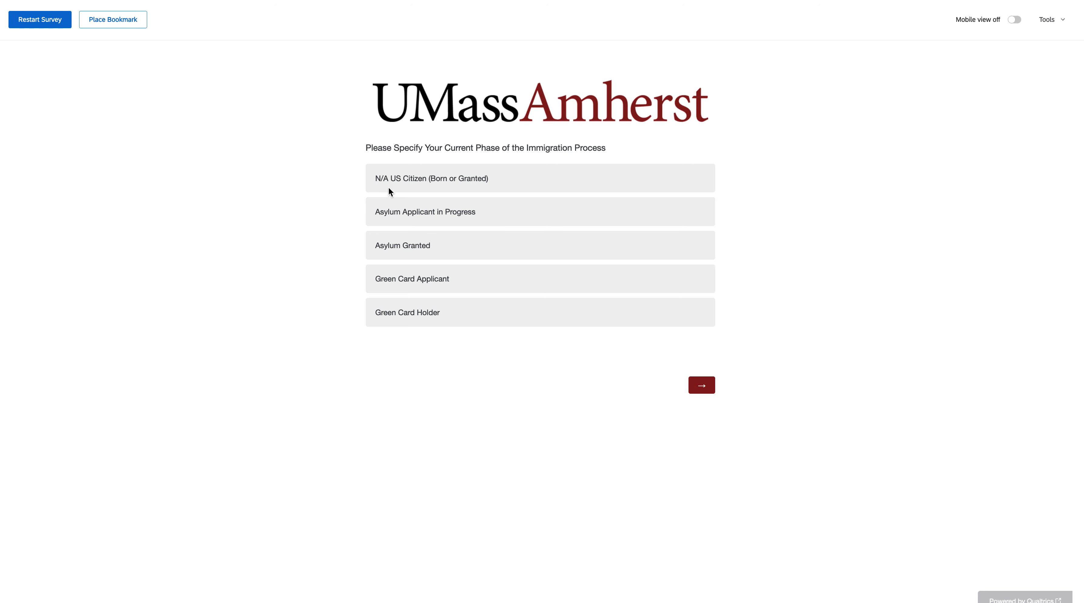
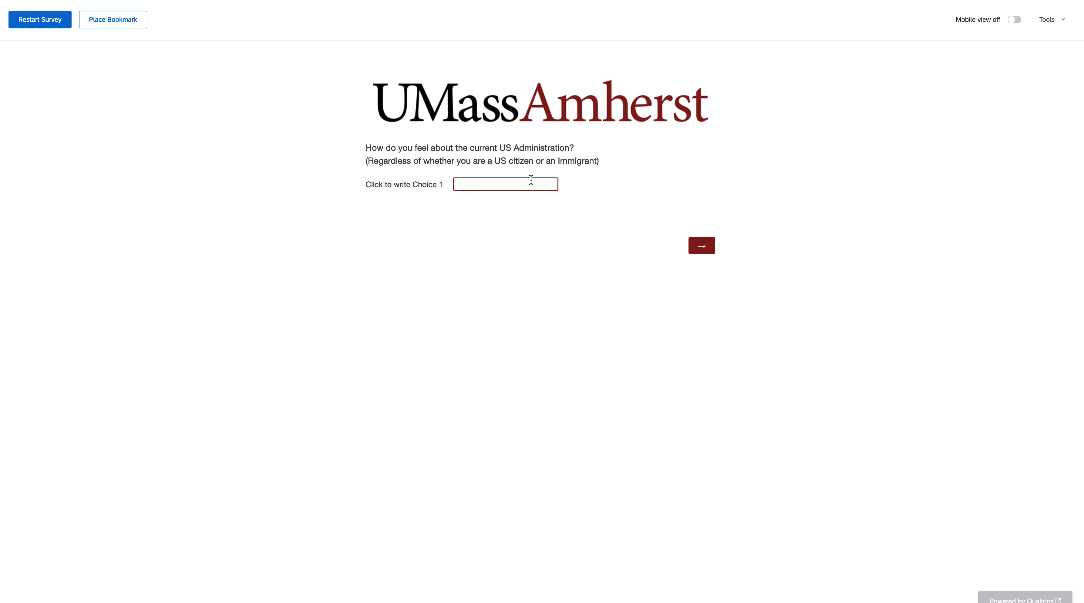
Step: Answer the question about the current US Administration with "fine" and restart the survey preview
type("fine")
left_click(52, 27)
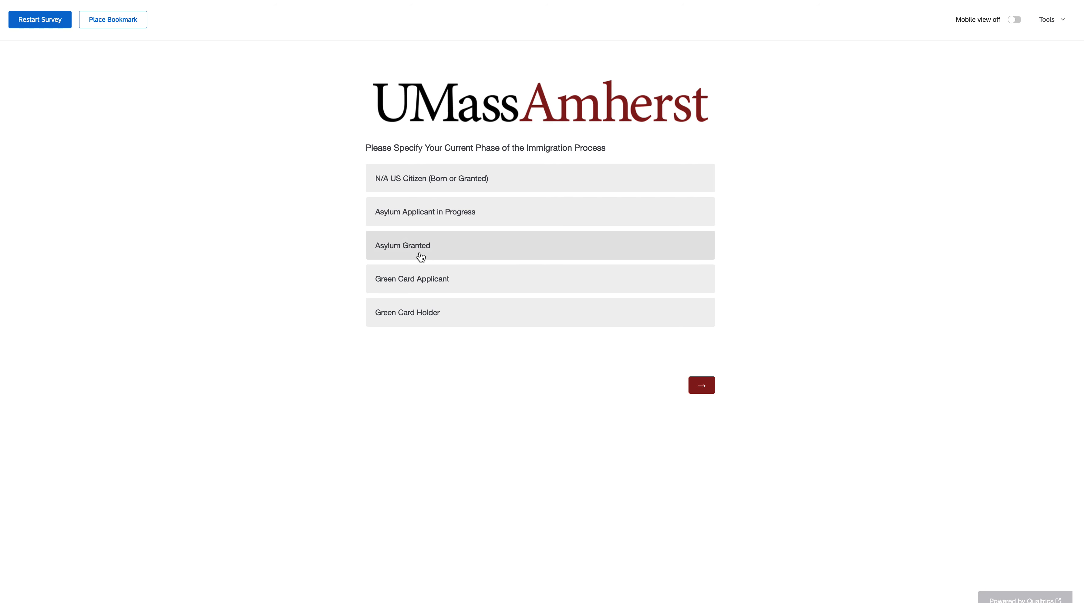
Step: Choose Asylum Granted as the immigration phase and set the sliders for basic needs (1), fair treatment and freedom from discrimination
left_click(426, 245)
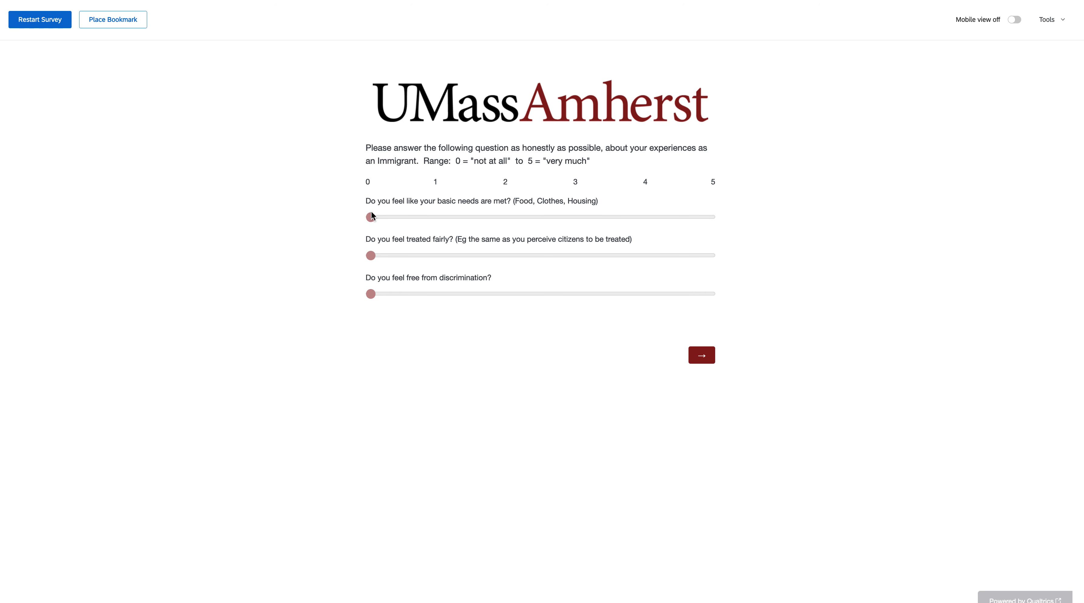
left_click_drag(390, 218, 472, 218)
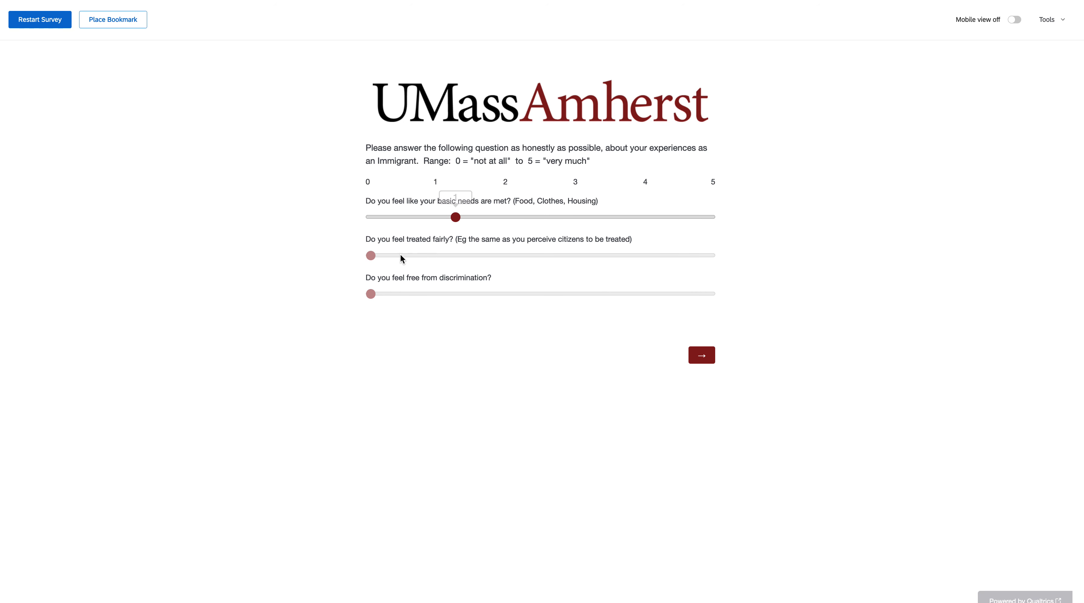
left_click_drag(371, 255, 487, 255)
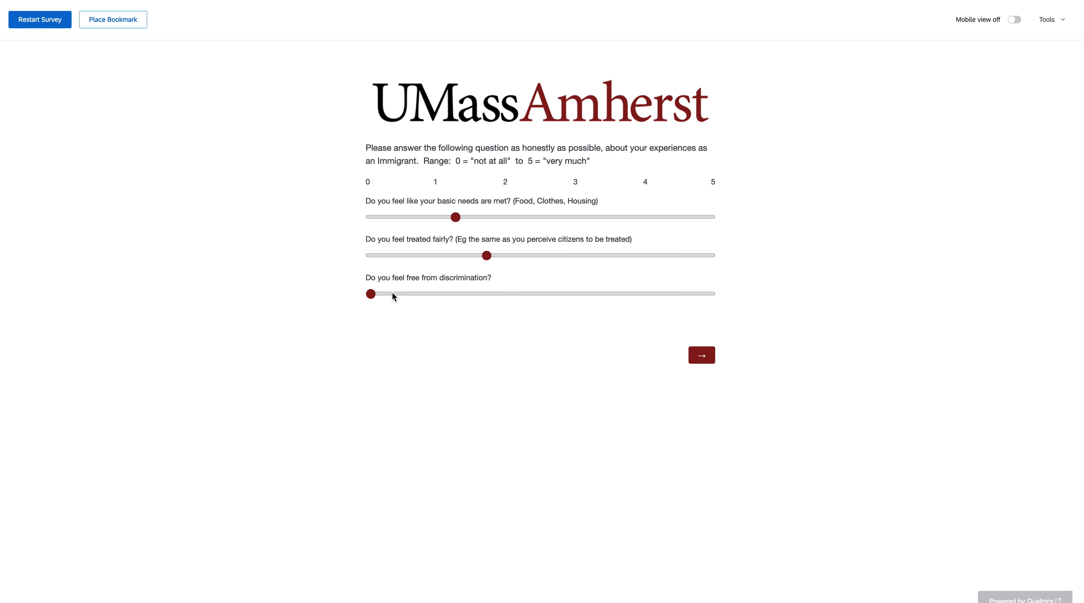
left_click(1049, 27)
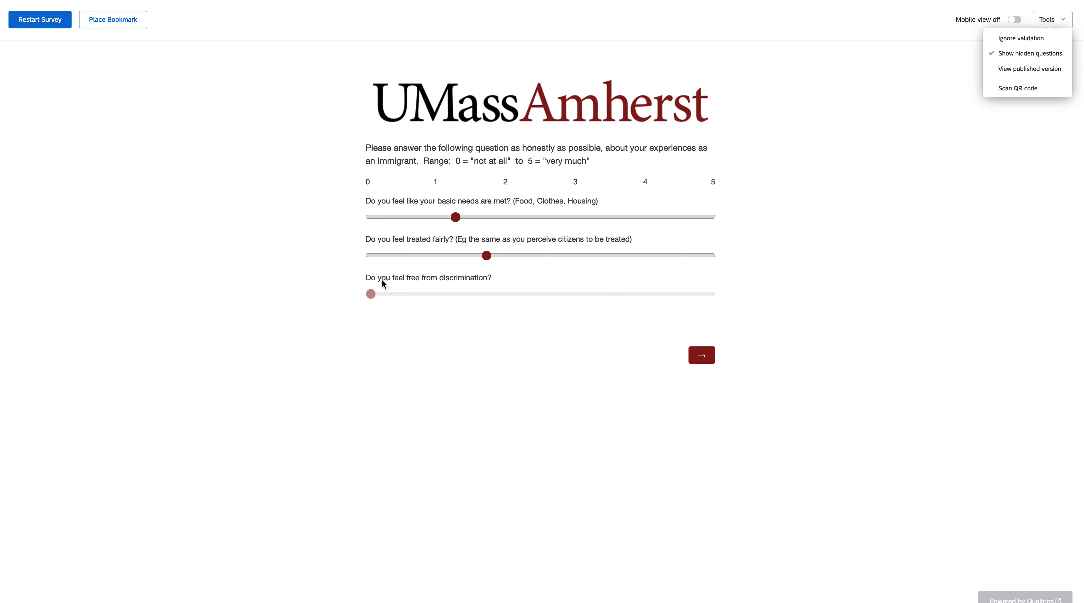
left_click(489, 280)
left_click(372, 294)
left_click_drag(372, 294, 490, 286)
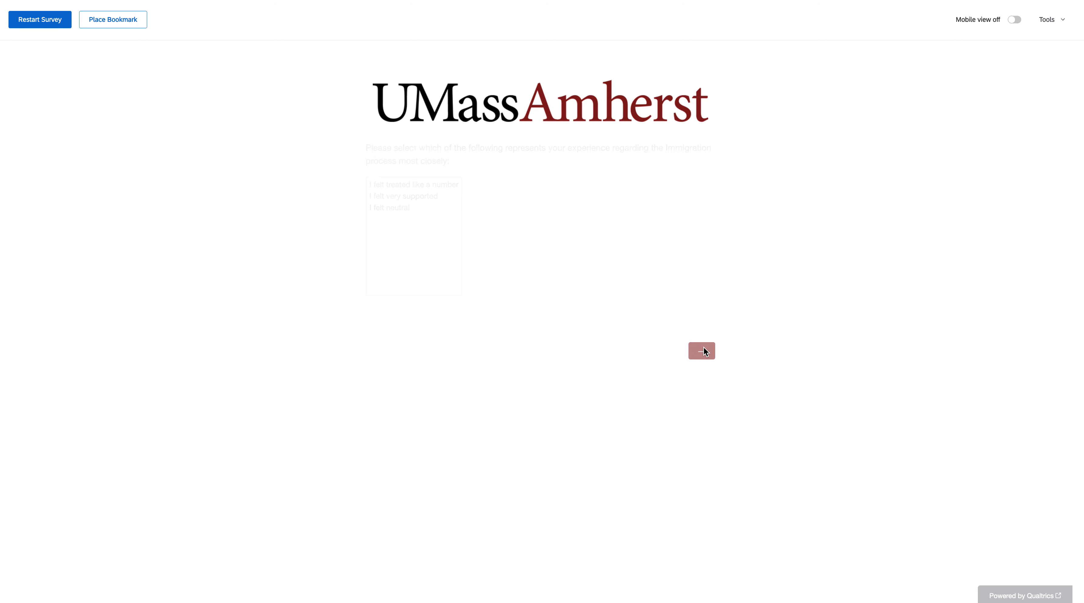
Step: Select "I felt very supported" for the immigration experience and answer the first-arrival perceptions question with "Grea"
left_click(423, 197)
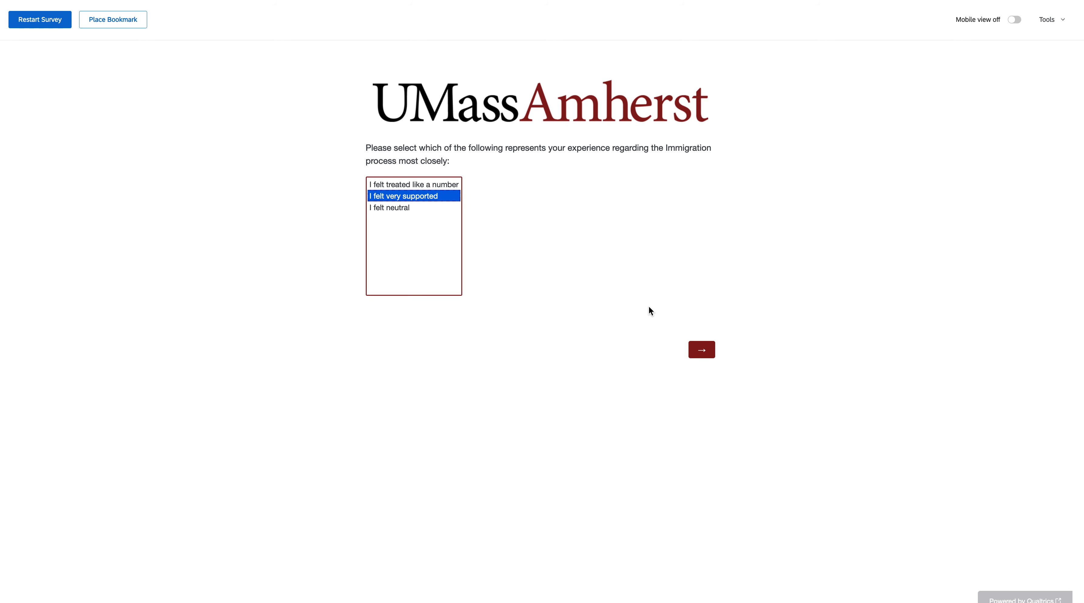
left_click(704, 346)
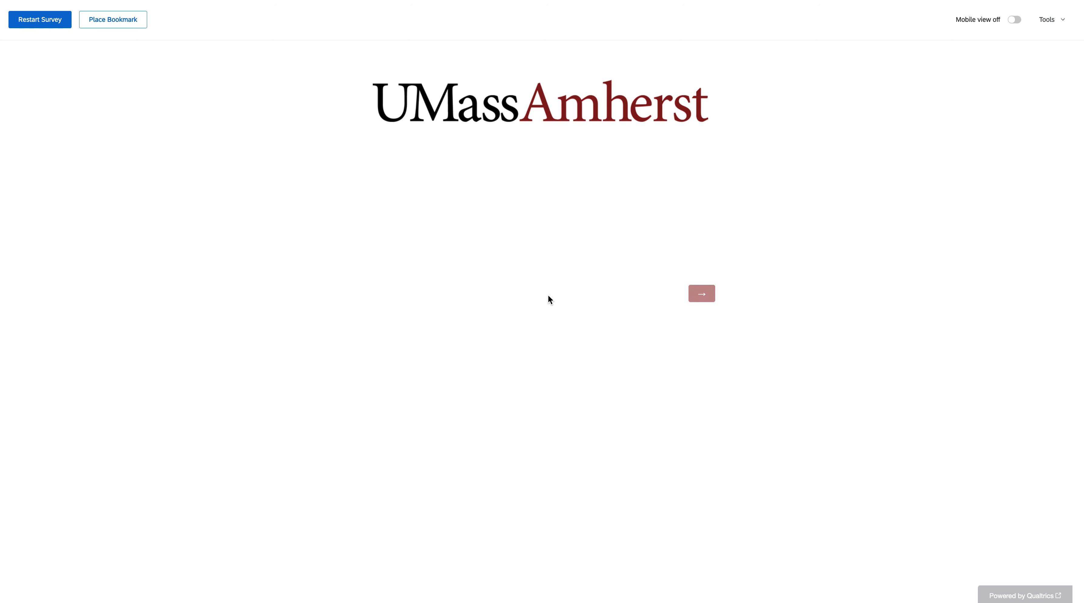
left_click(421, 174)
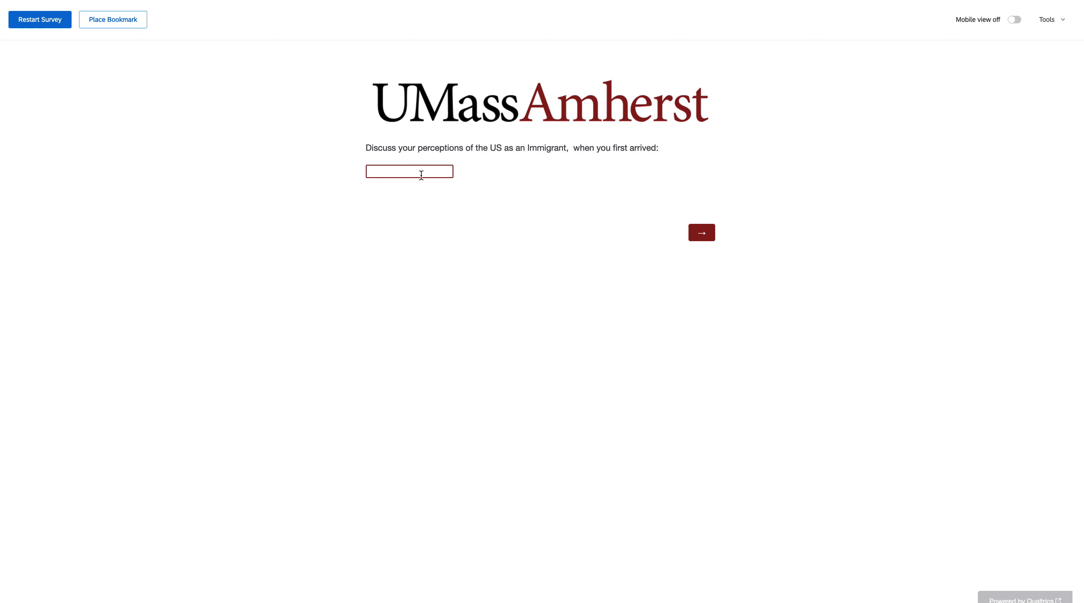
type("Great")
left_click(709, 233)
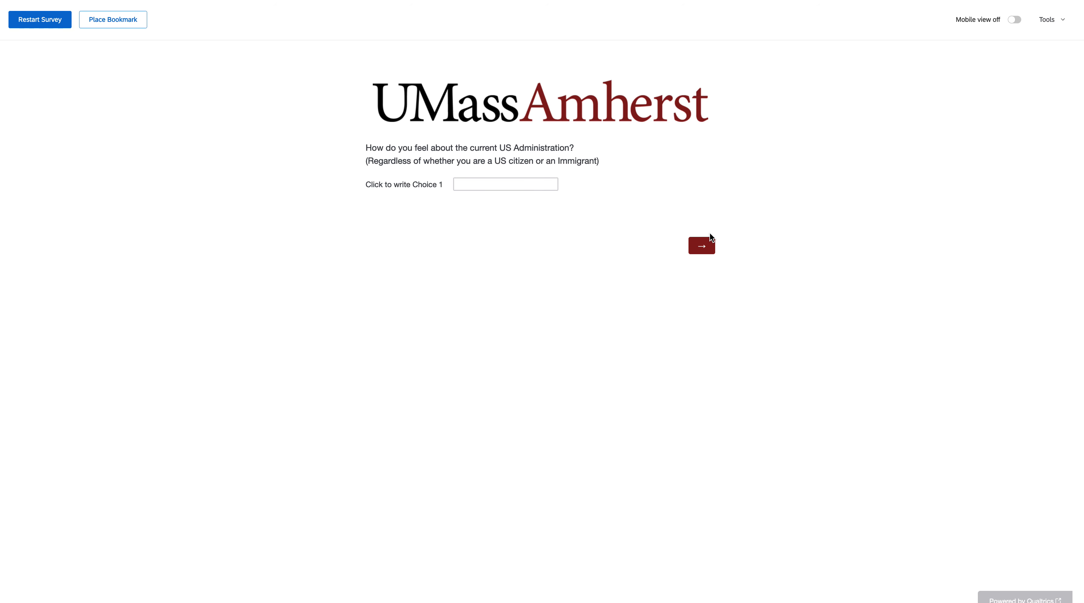
Step: Enter "Yes" for the current US Administration question and restart the survey preview
left_click(492, 181)
type("Yes")
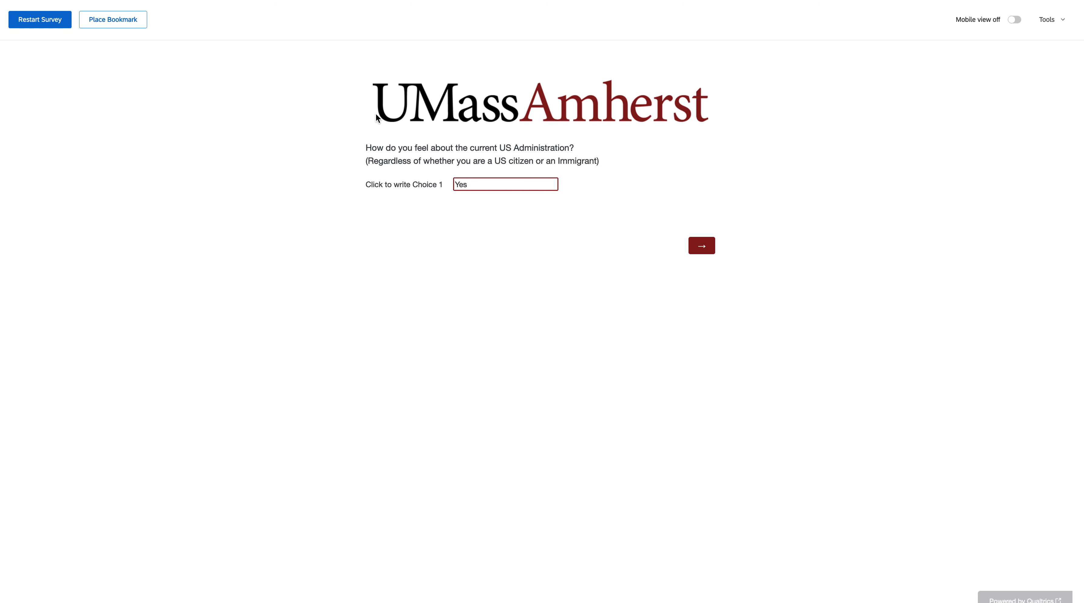
left_click(59, 26)
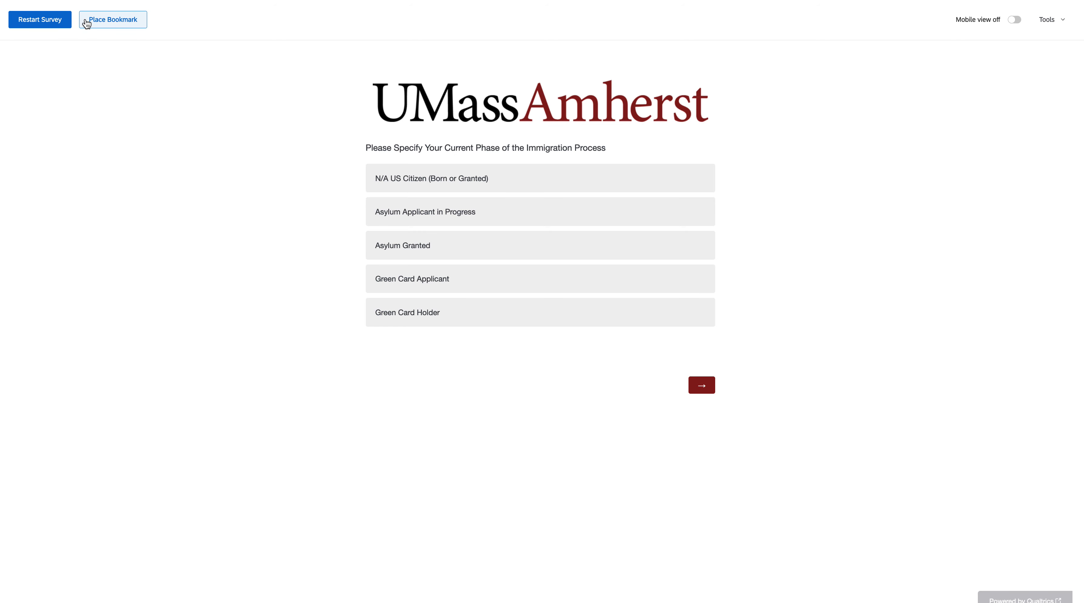
Step: Return to the survey builder and review the immigration phase question's choices and the US Citizen blocks that follow it
key("ctrl+shift+Tab")
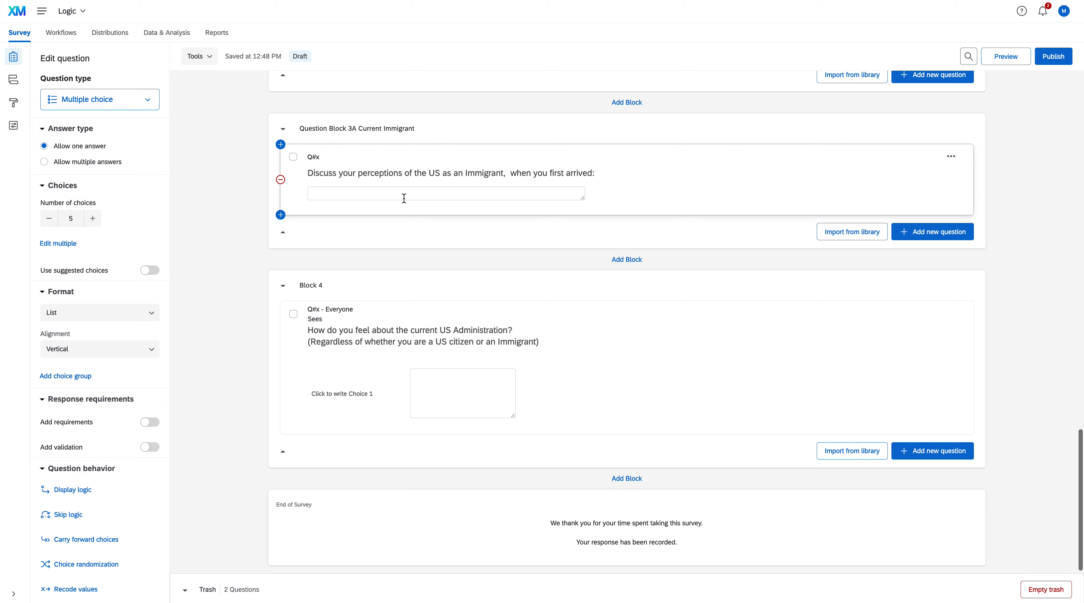
scroll(404, 200, "up", 20)
scroll(404, 200, "down", 3)
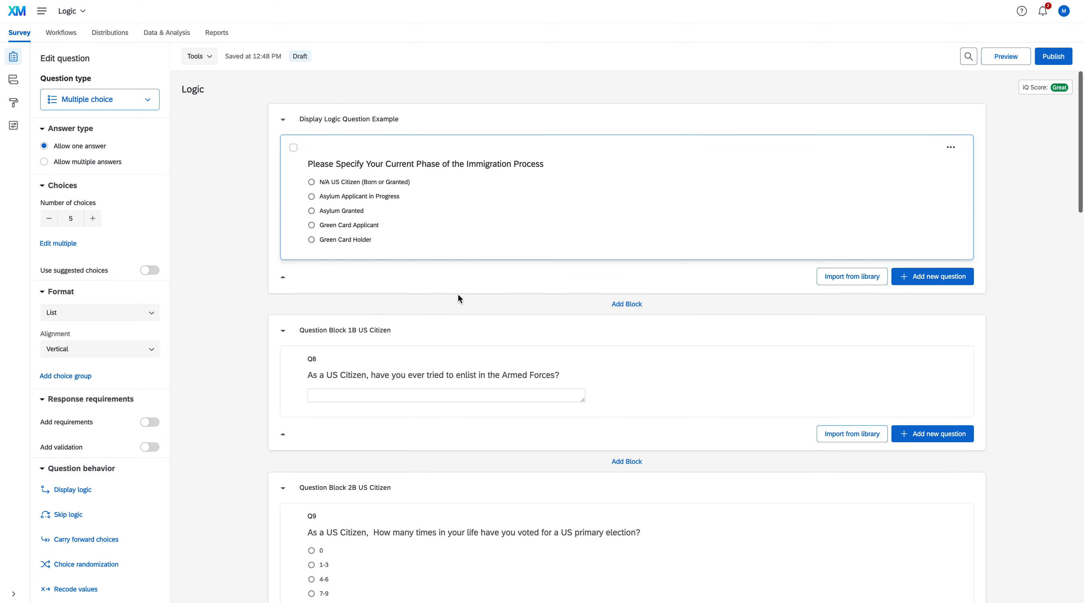
scroll(457, 295, "down", 1)
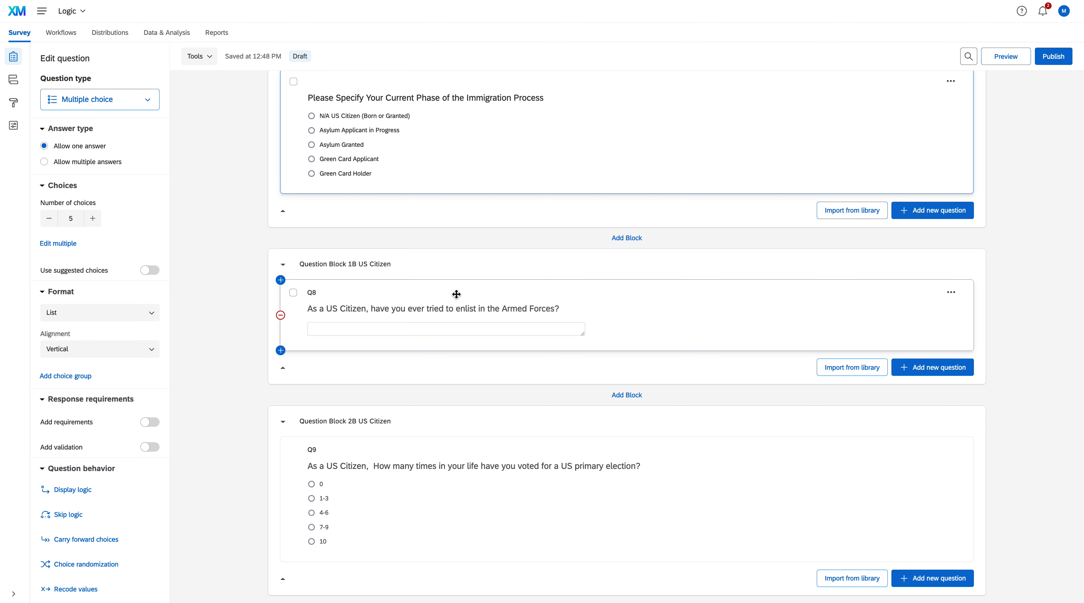
scroll(456, 295, "up", 2)
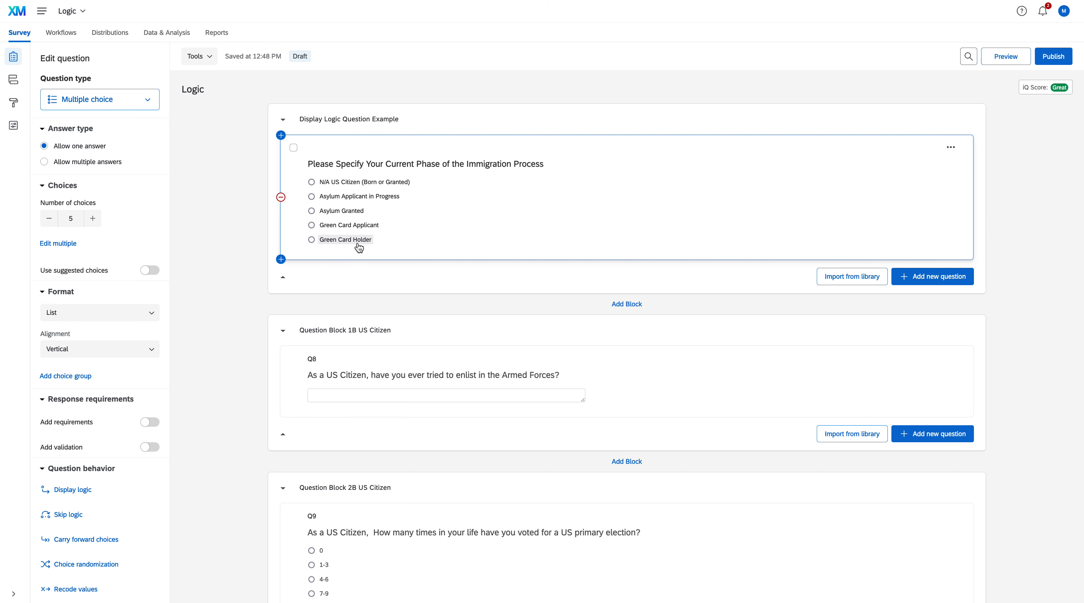
scroll(388, 269, "down", 1)
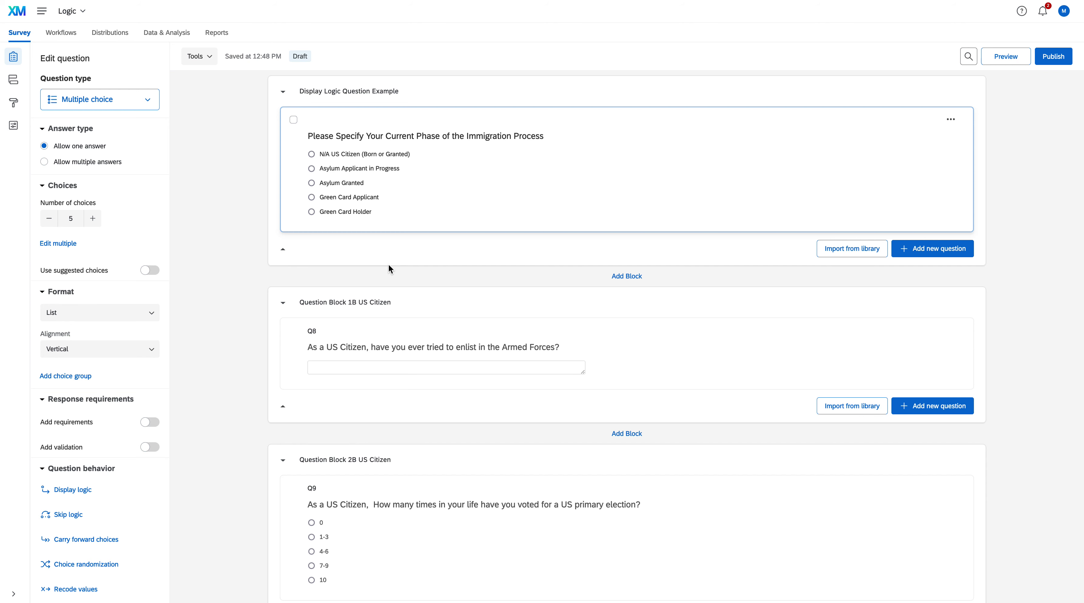
scroll(388, 264, "up", 1)
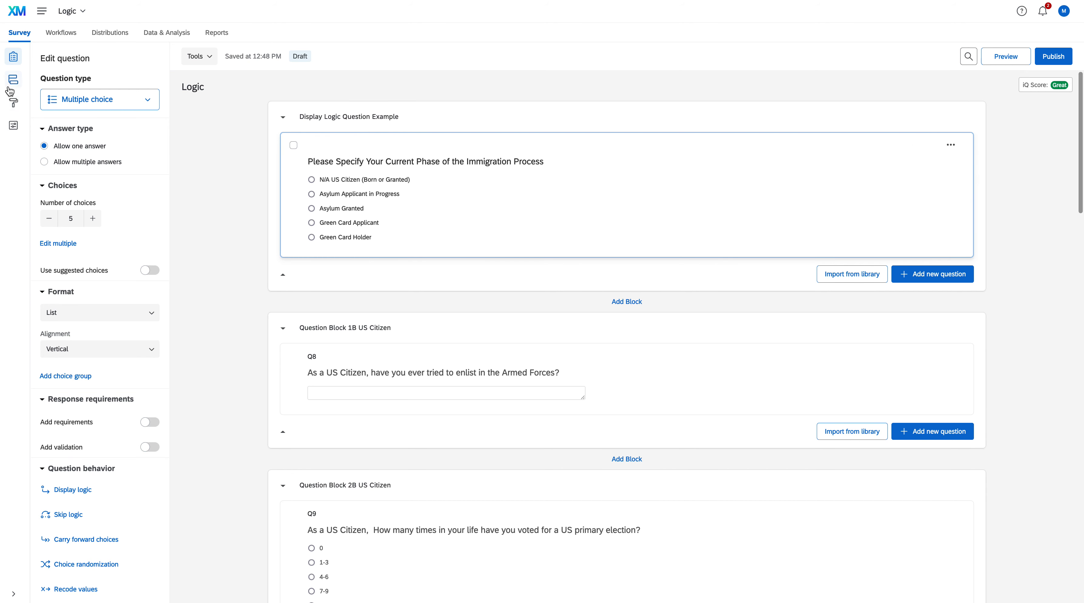
Step: Add a new branch in the survey flow and move it directly below the Display Logic Question Example block
left_click(13, 83)
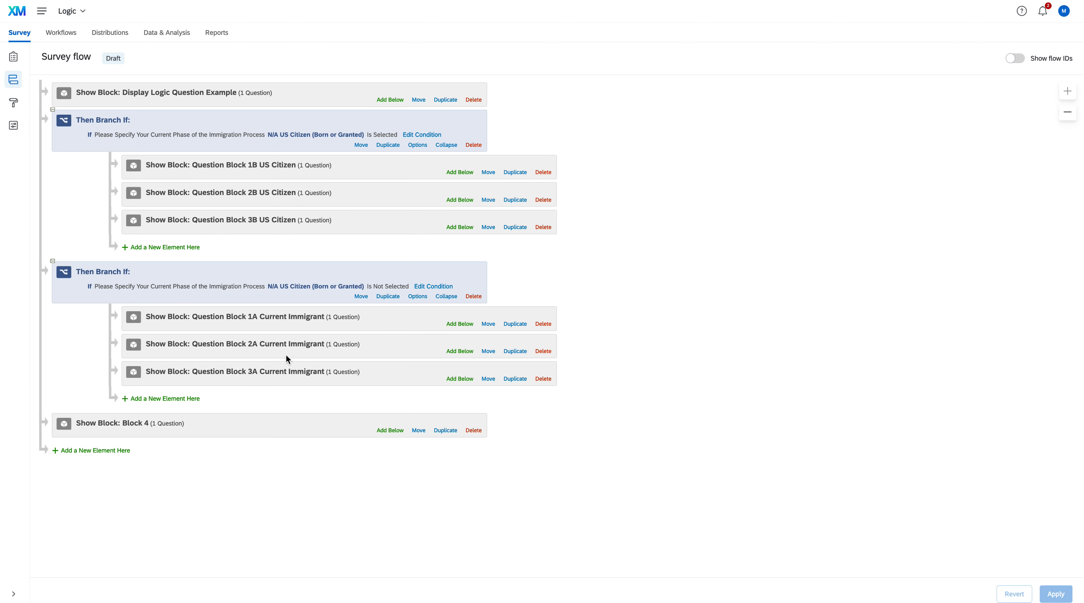
left_click(107, 450)
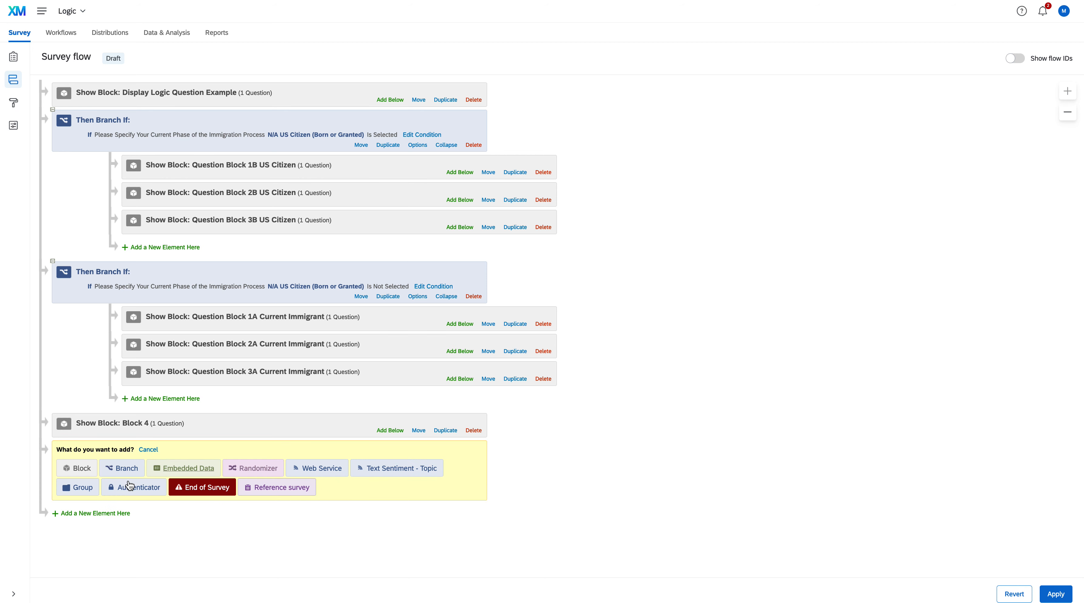
left_click(120, 468)
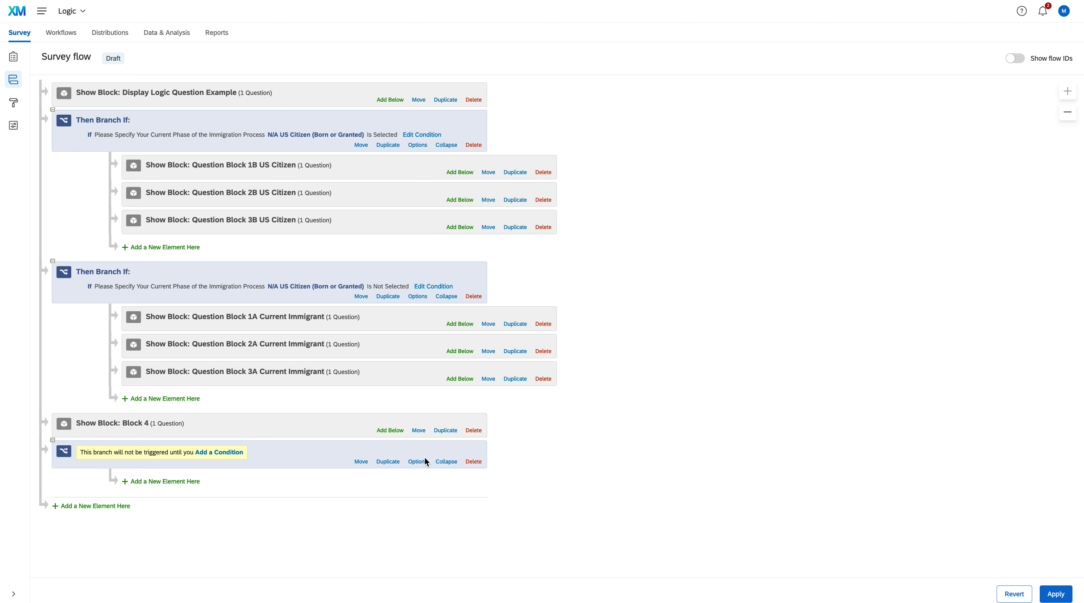
left_click_drag(362, 461, 357, 113)
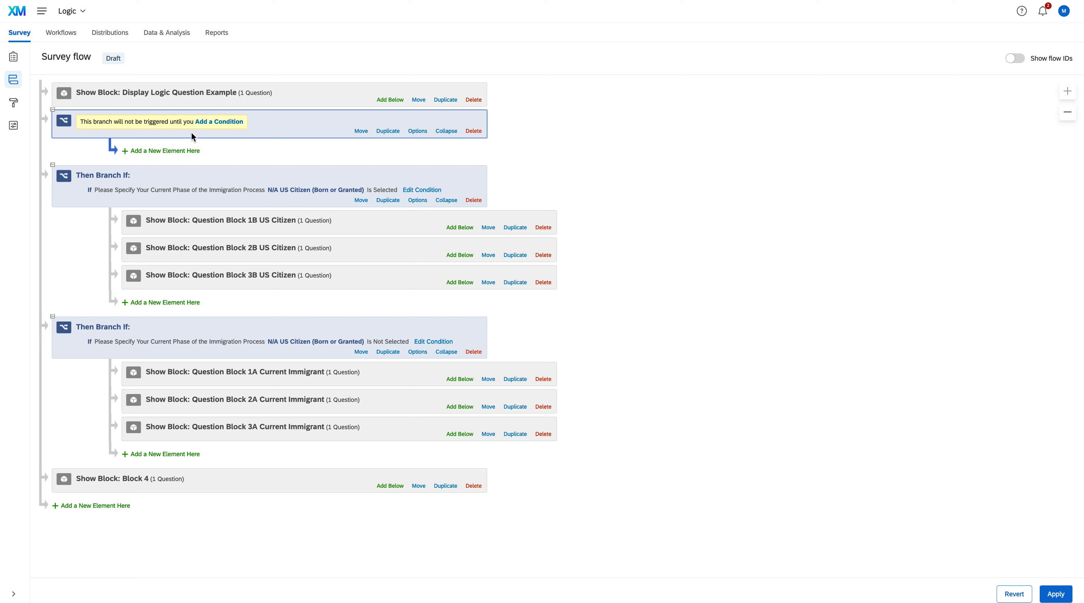
Step: Set the new branch's condition to question QID1 on the immigration process phase, choice Green Card Holder, Is Selected
left_click(213, 123)
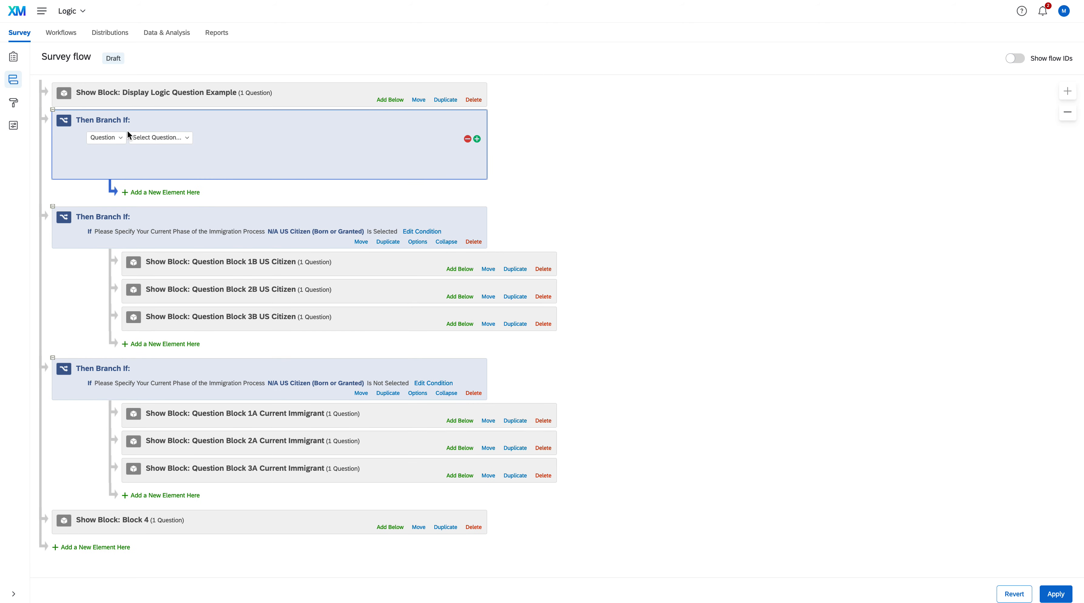
left_click(118, 139)
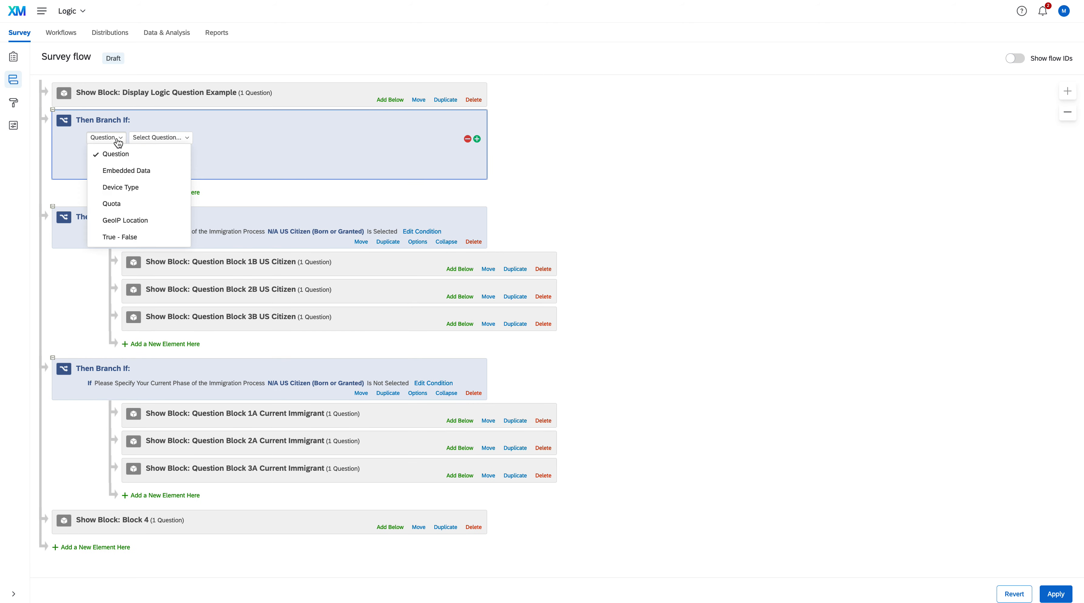
left_click(173, 138)
left_click(205, 186)
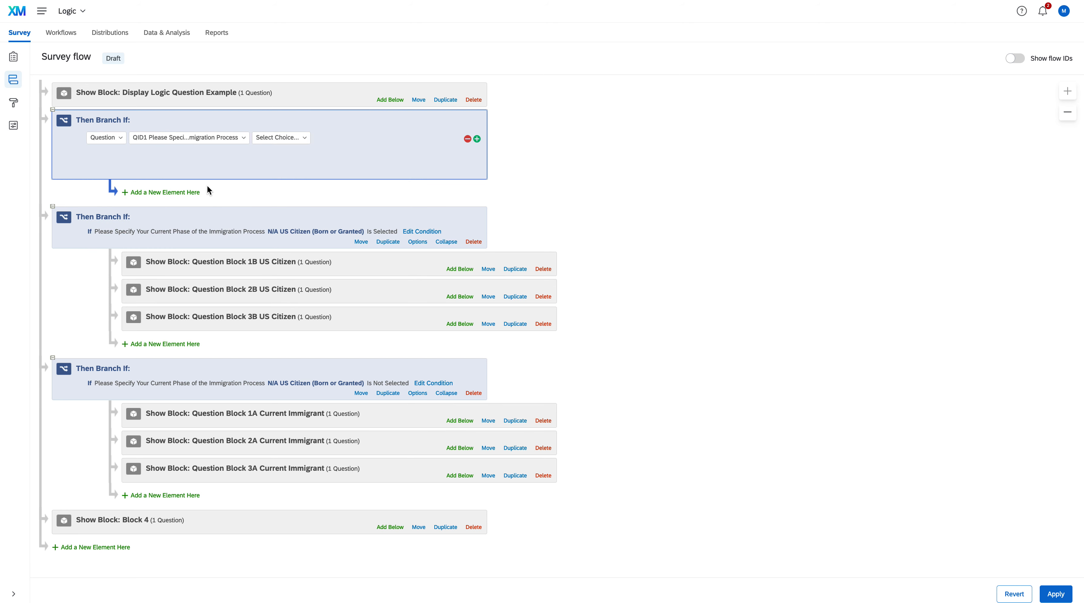
left_click(299, 139)
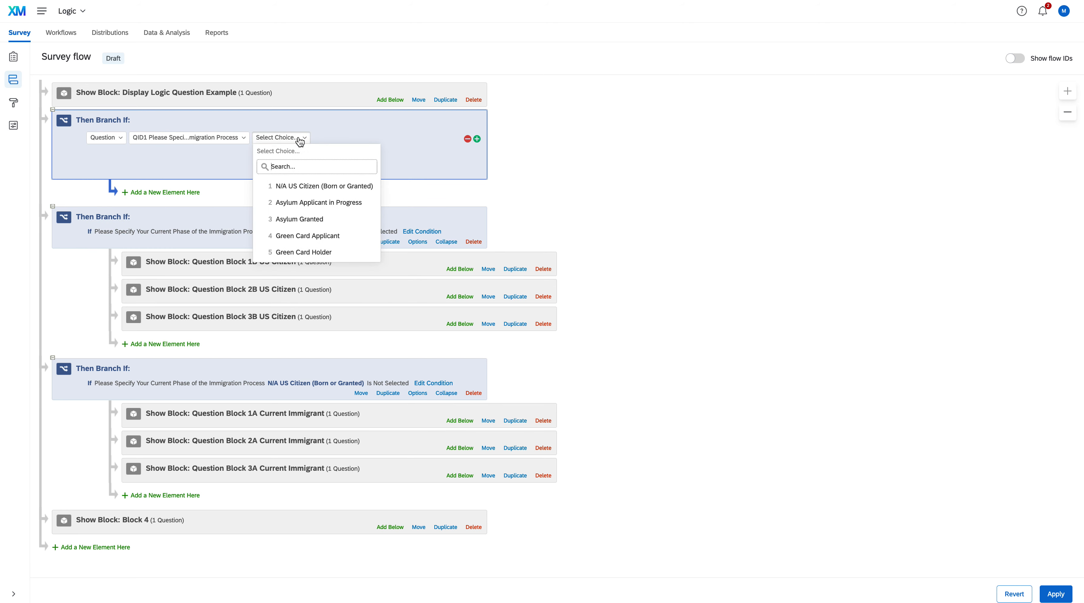
left_click(326, 252)
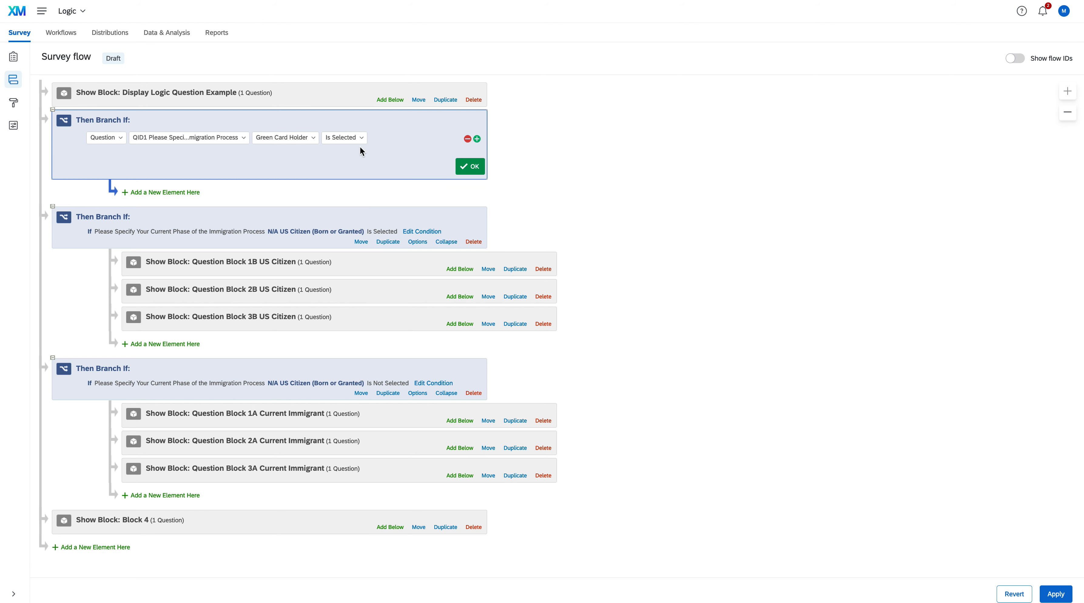
Step: Add an End of Survey element inside the Green Card Holder branch and keep its default customization options
left_click(181, 194)
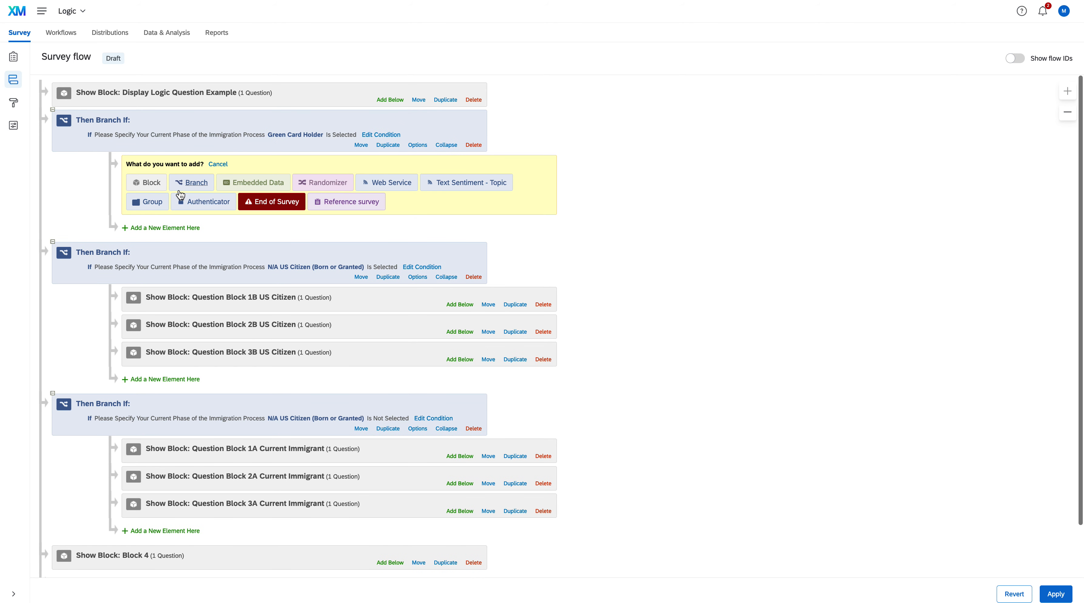
left_click(277, 203)
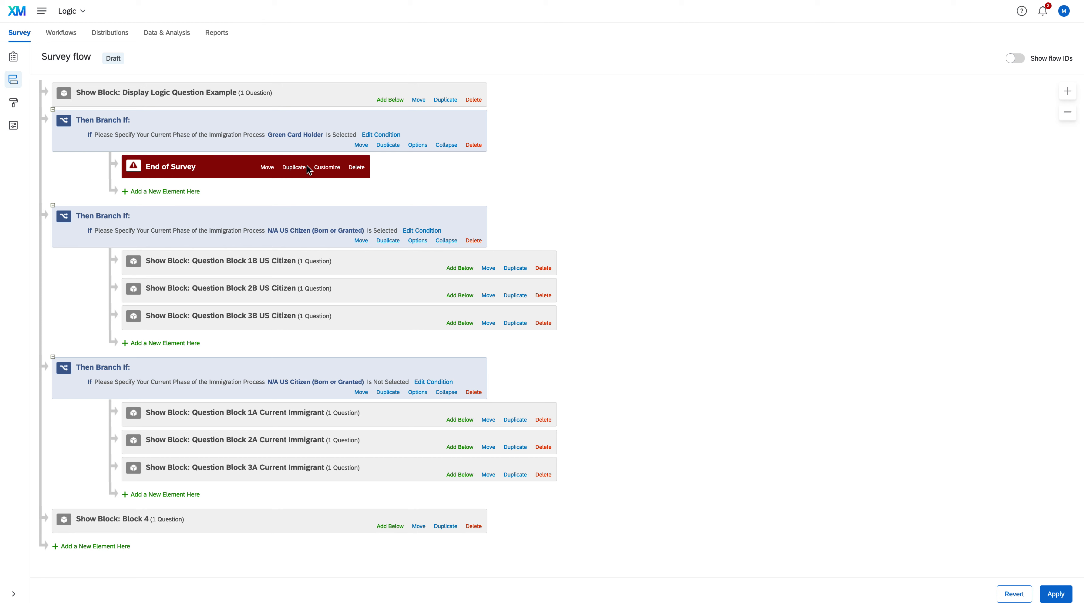
left_click(322, 167)
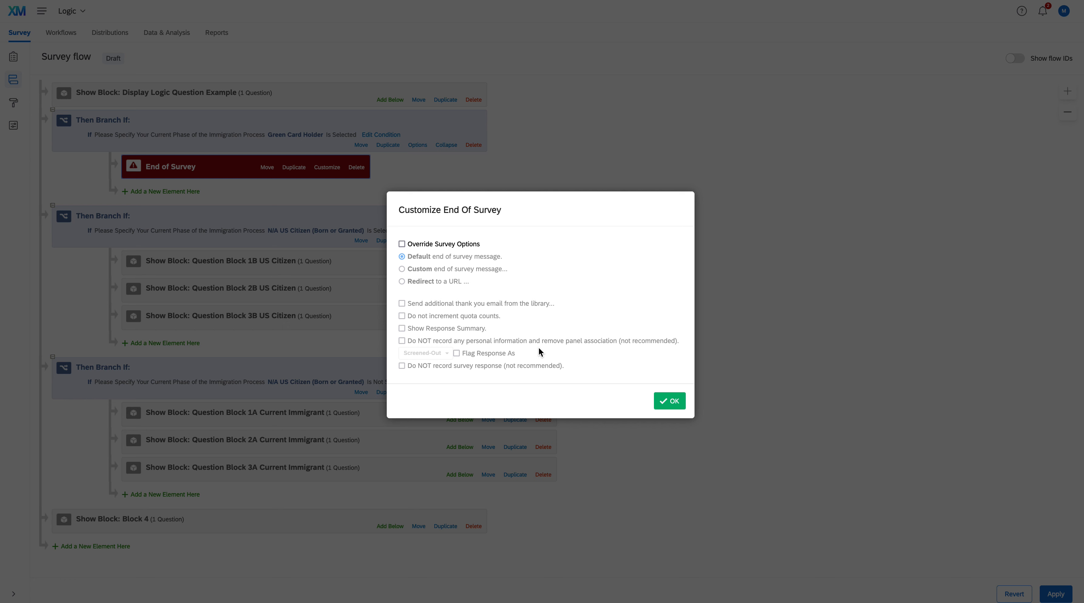
left_click(667, 403)
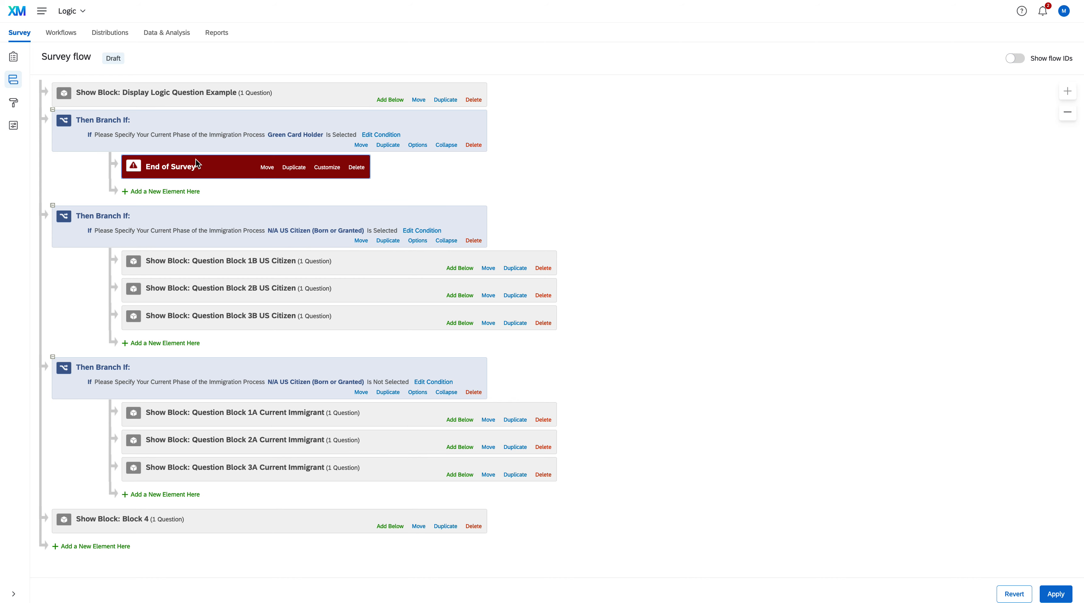
Step: Return to the survey builder, saving the survey flow changes, and open the survey preview
left_click(13, 58)
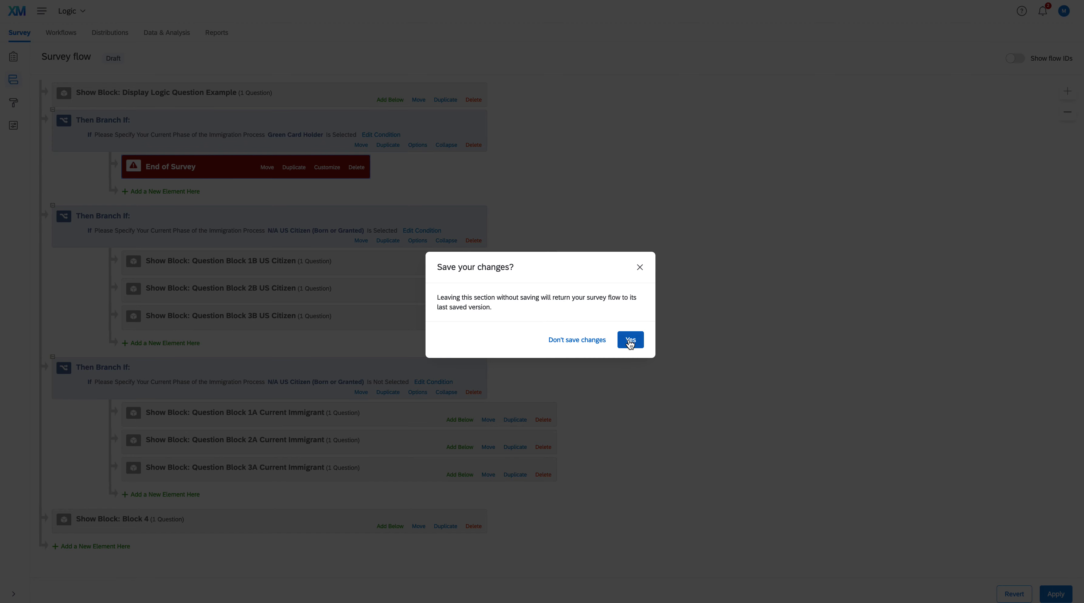
left_click(629, 342)
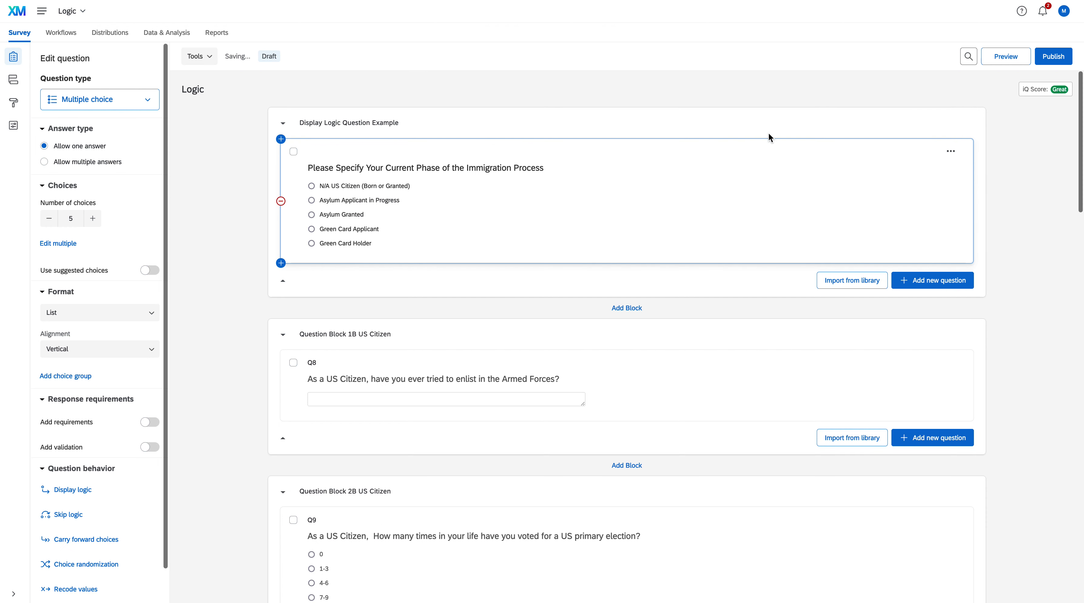
left_click(999, 56)
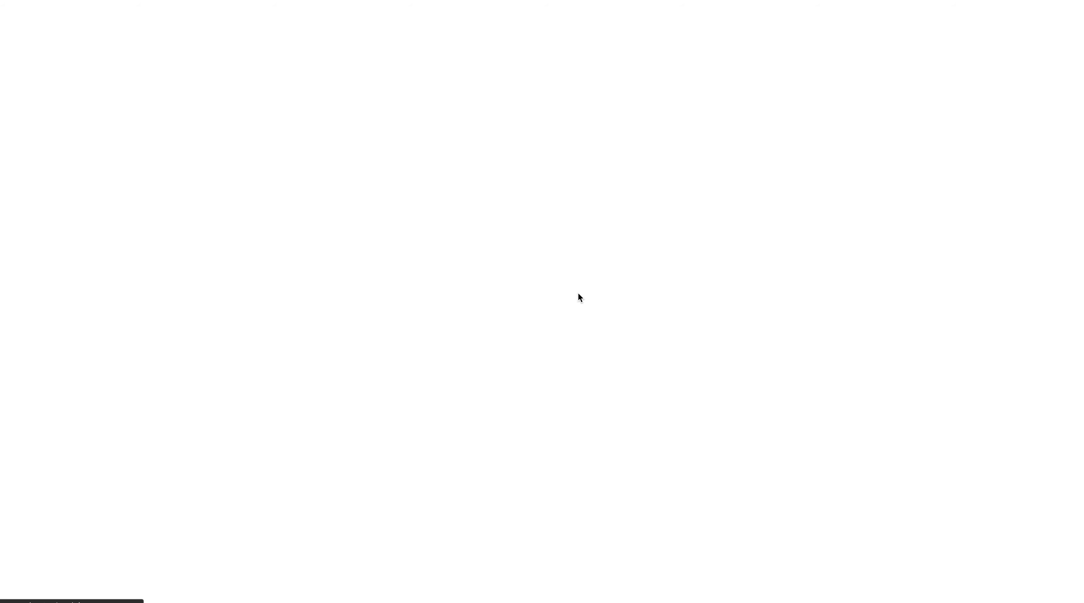